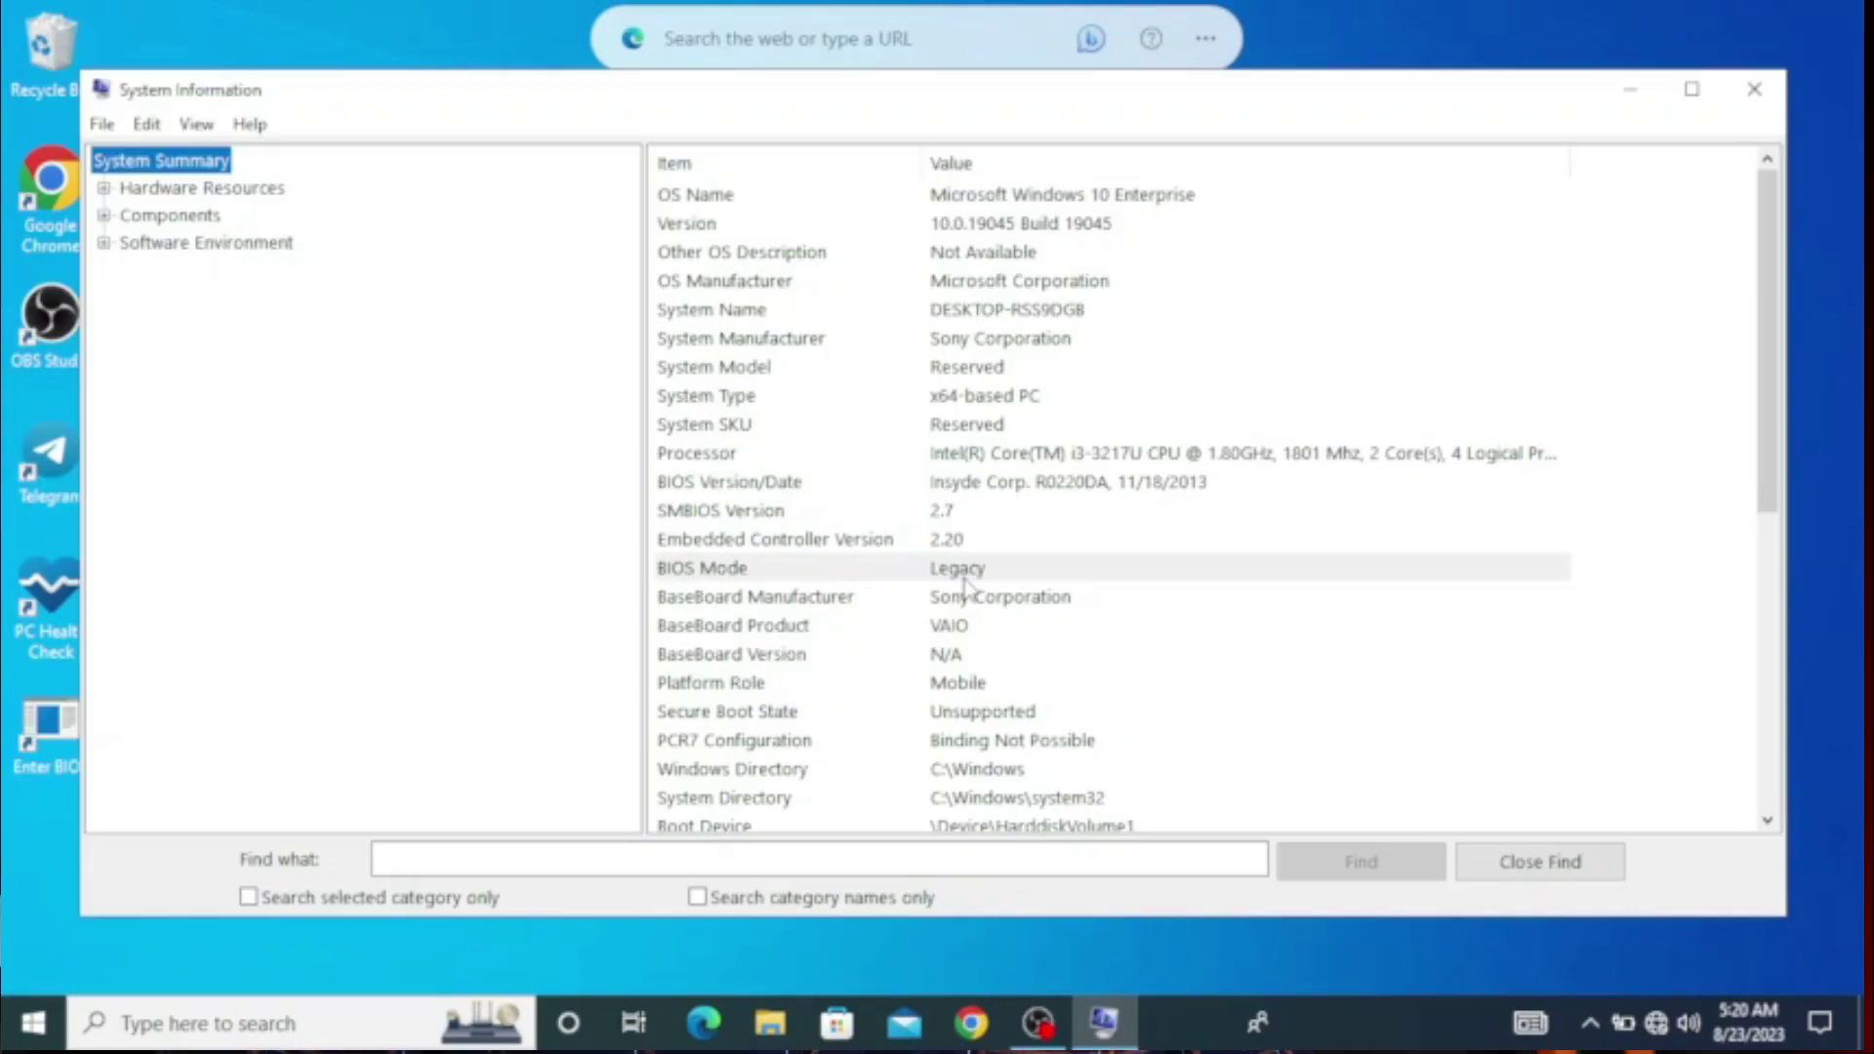
- Open System Information and confirm the BIOS Mode row shows Legacy
click(964, 576)
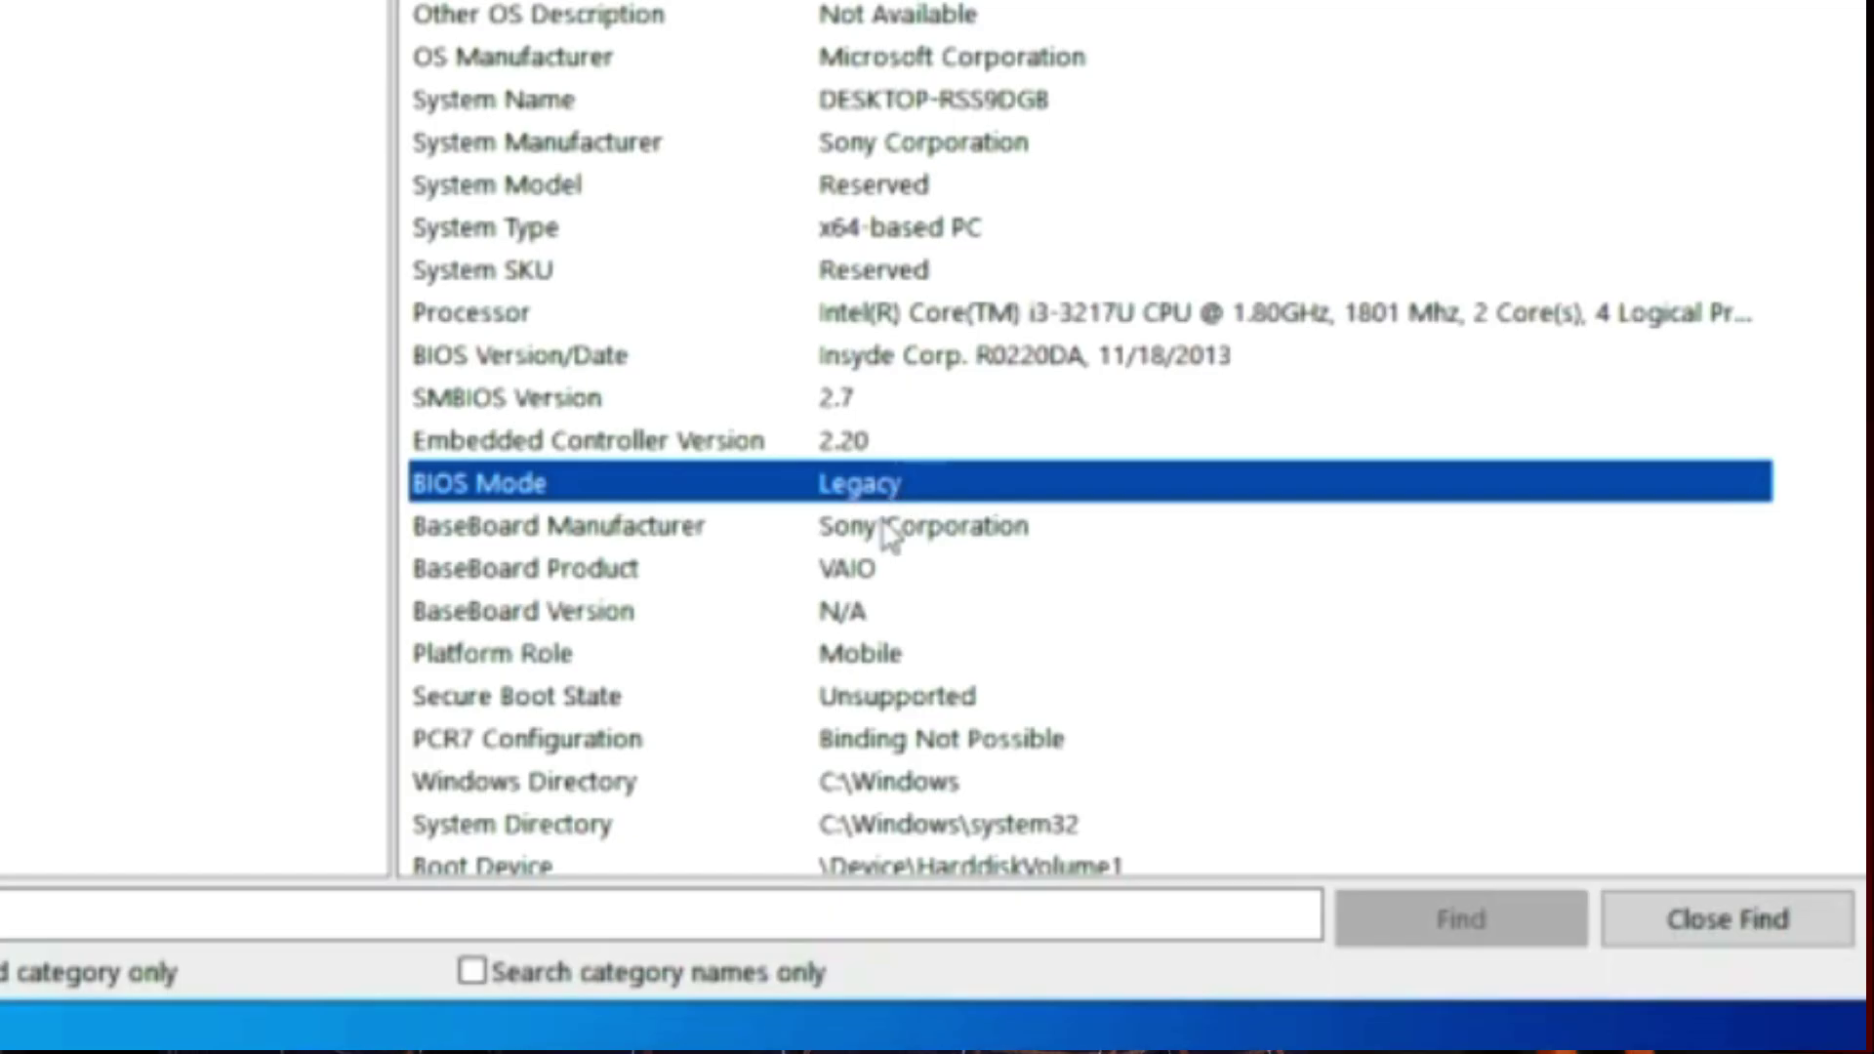
click(973, 596)
click(894, 486)
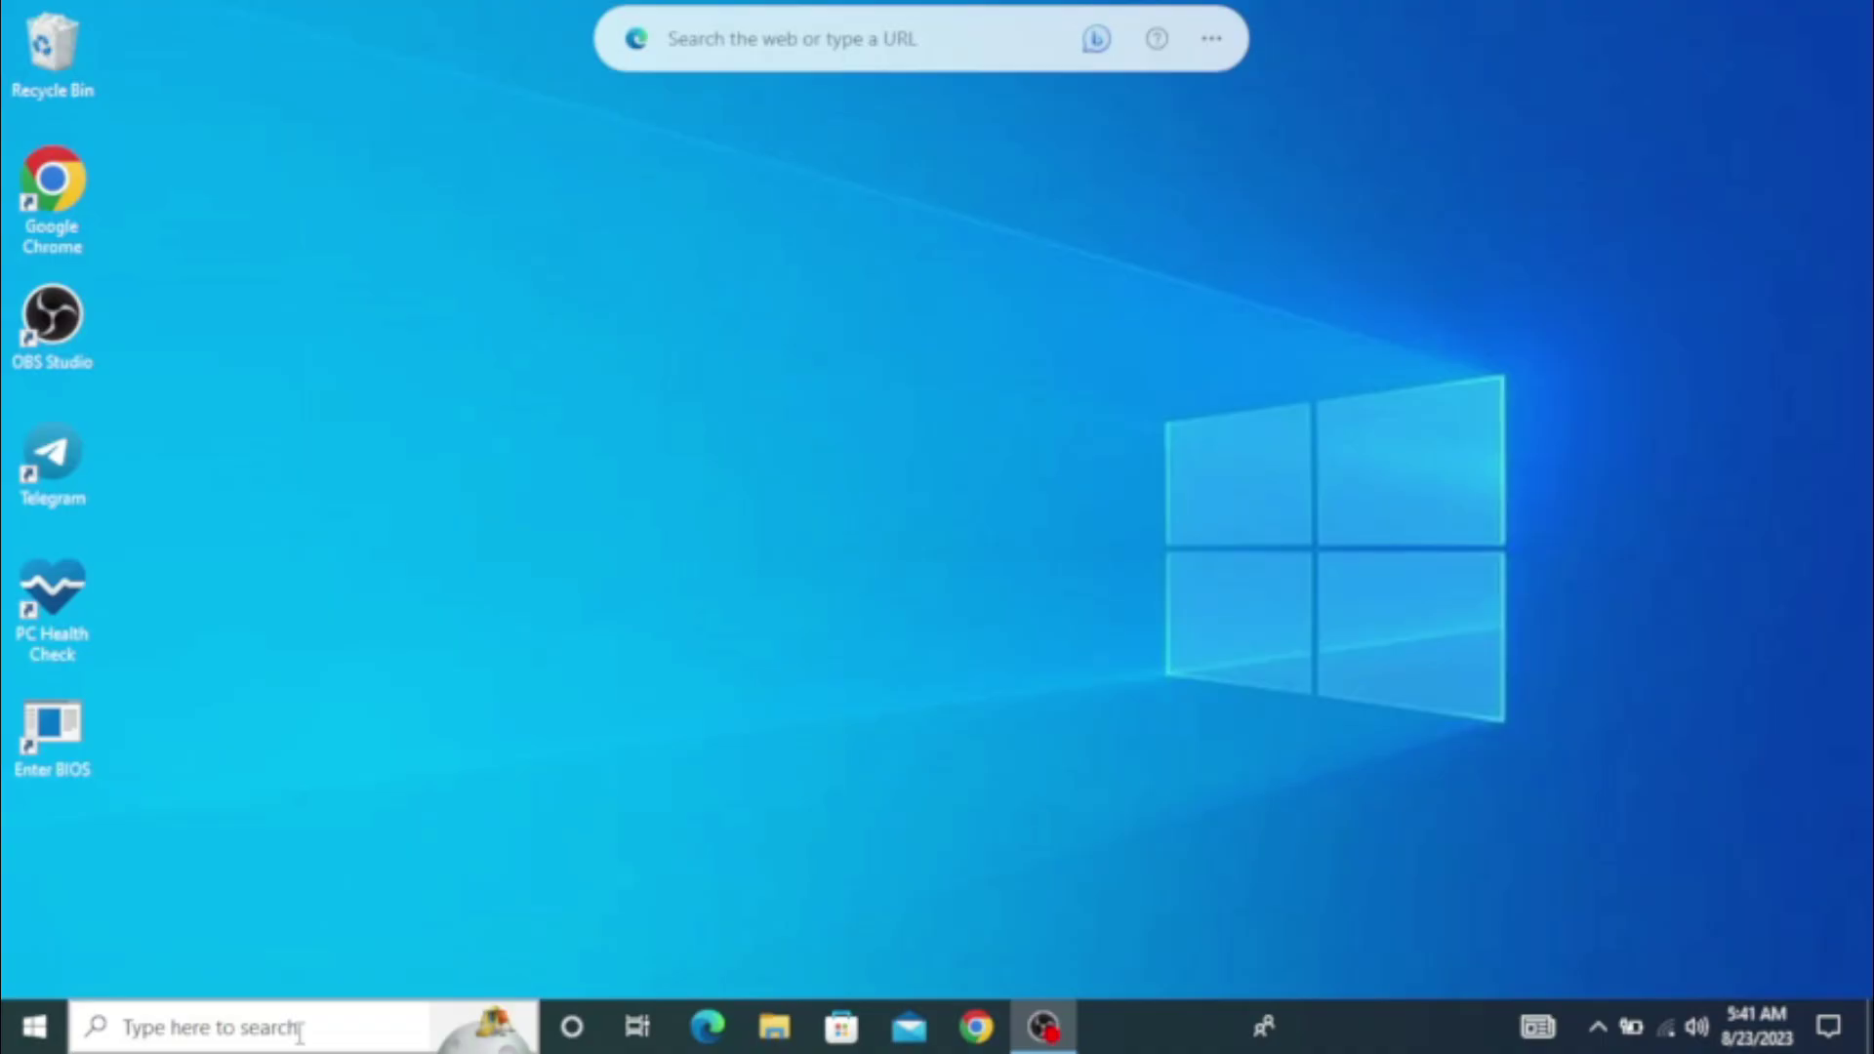
- Launch Command Prompt as administrator and enter mbr2gpt /validate /disk:0
click(300, 1032)
text(cms)
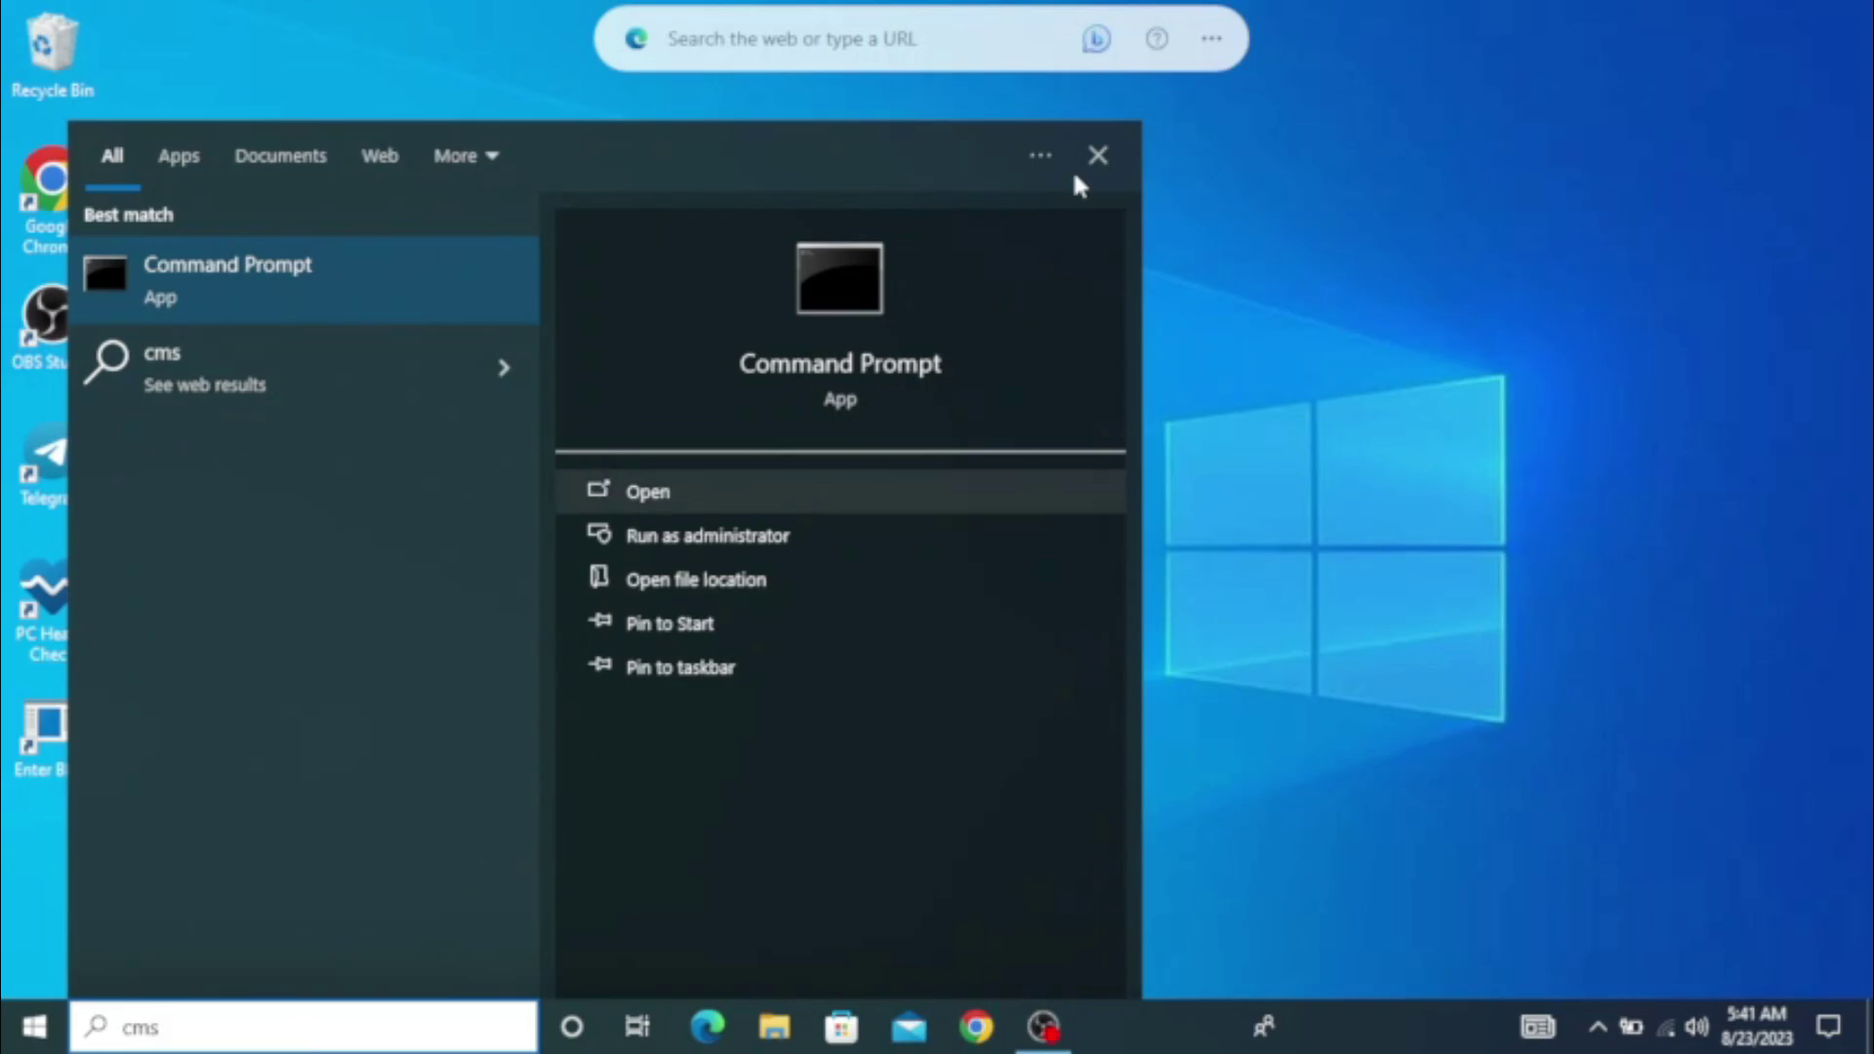
click(776, 548)
click(1506, 87)
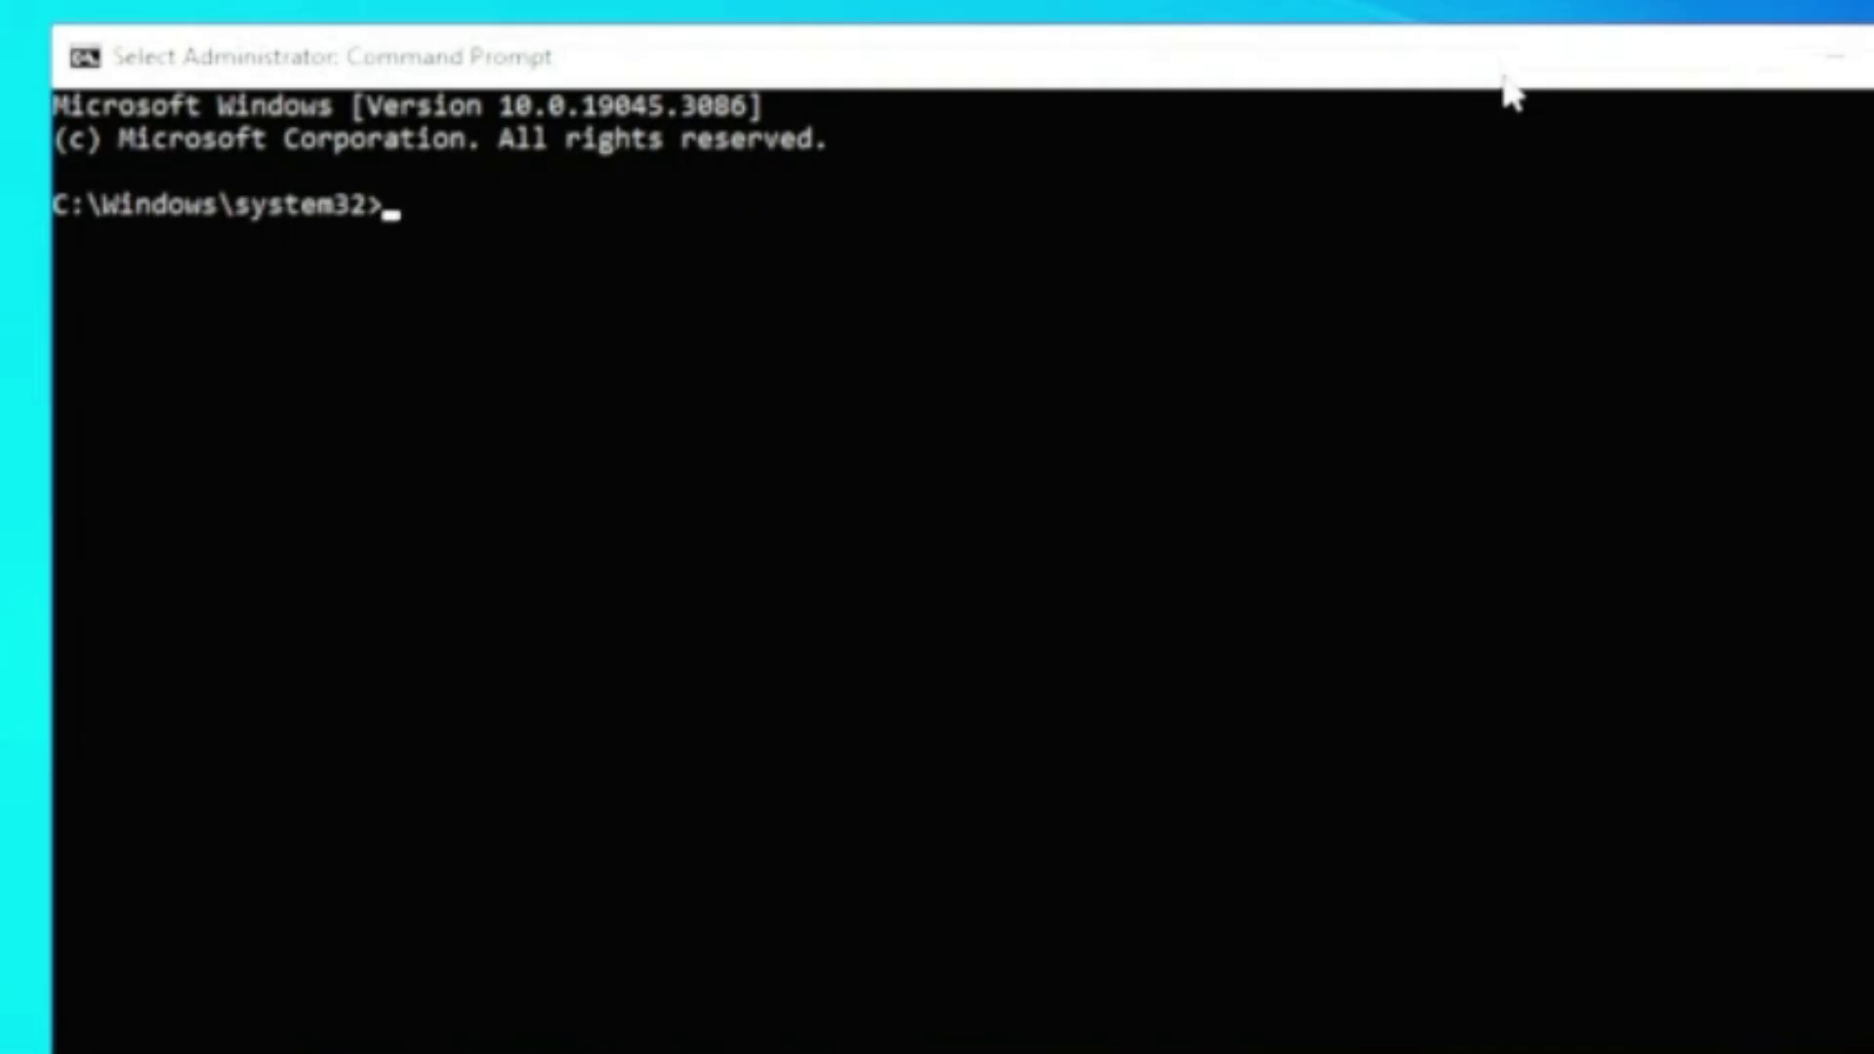
text(mbr2gpt)
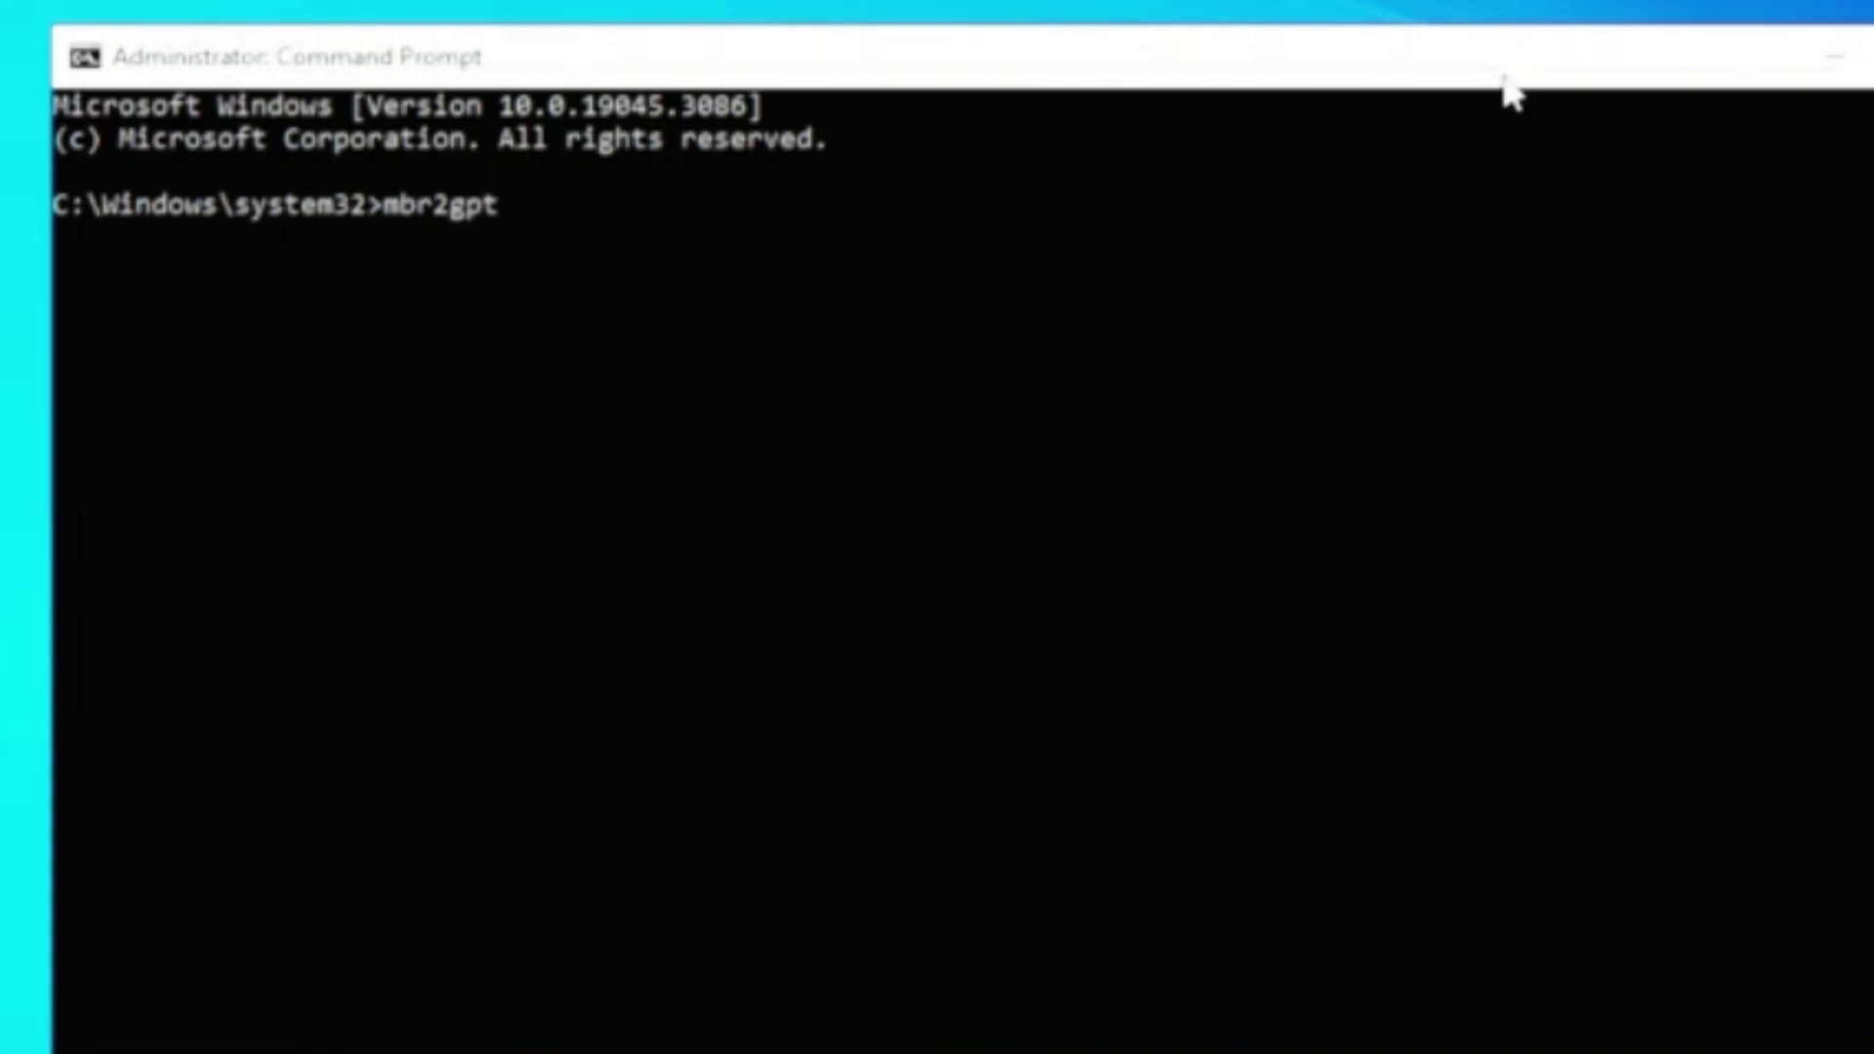
text( /validate )
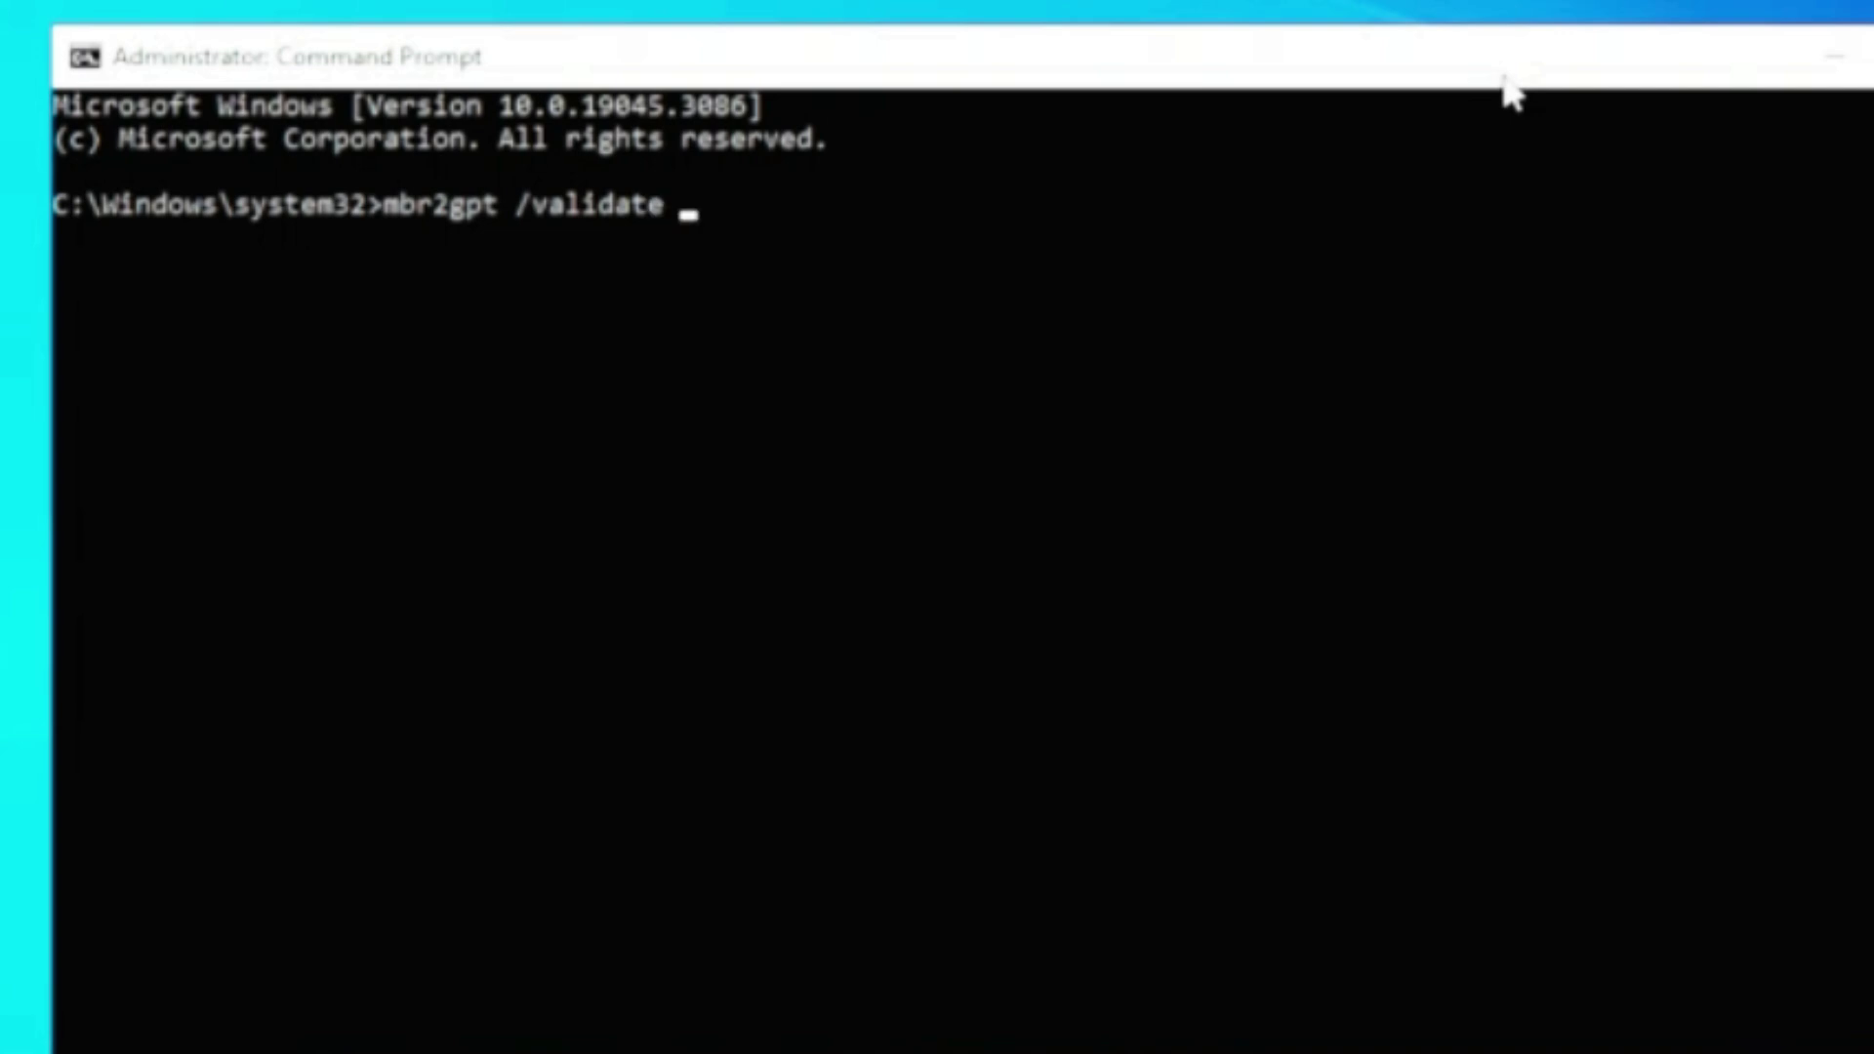
text(/disk)
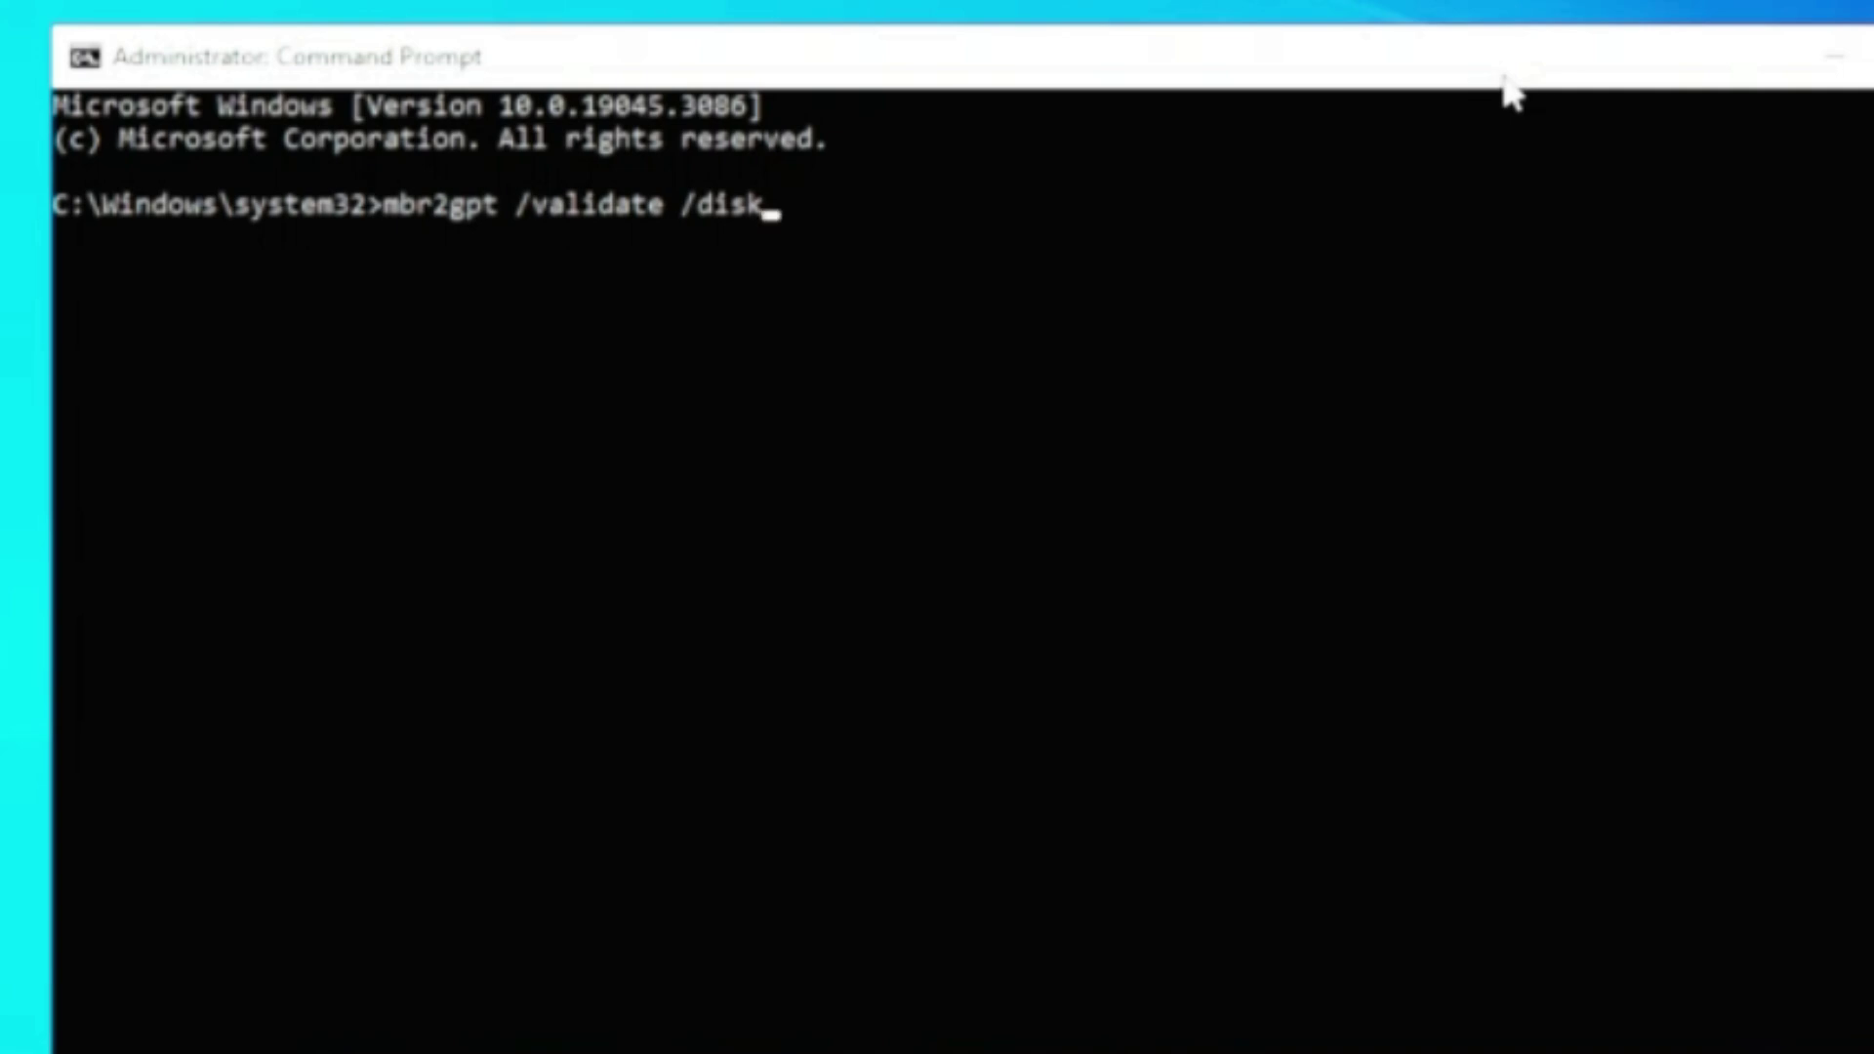
text(:0)
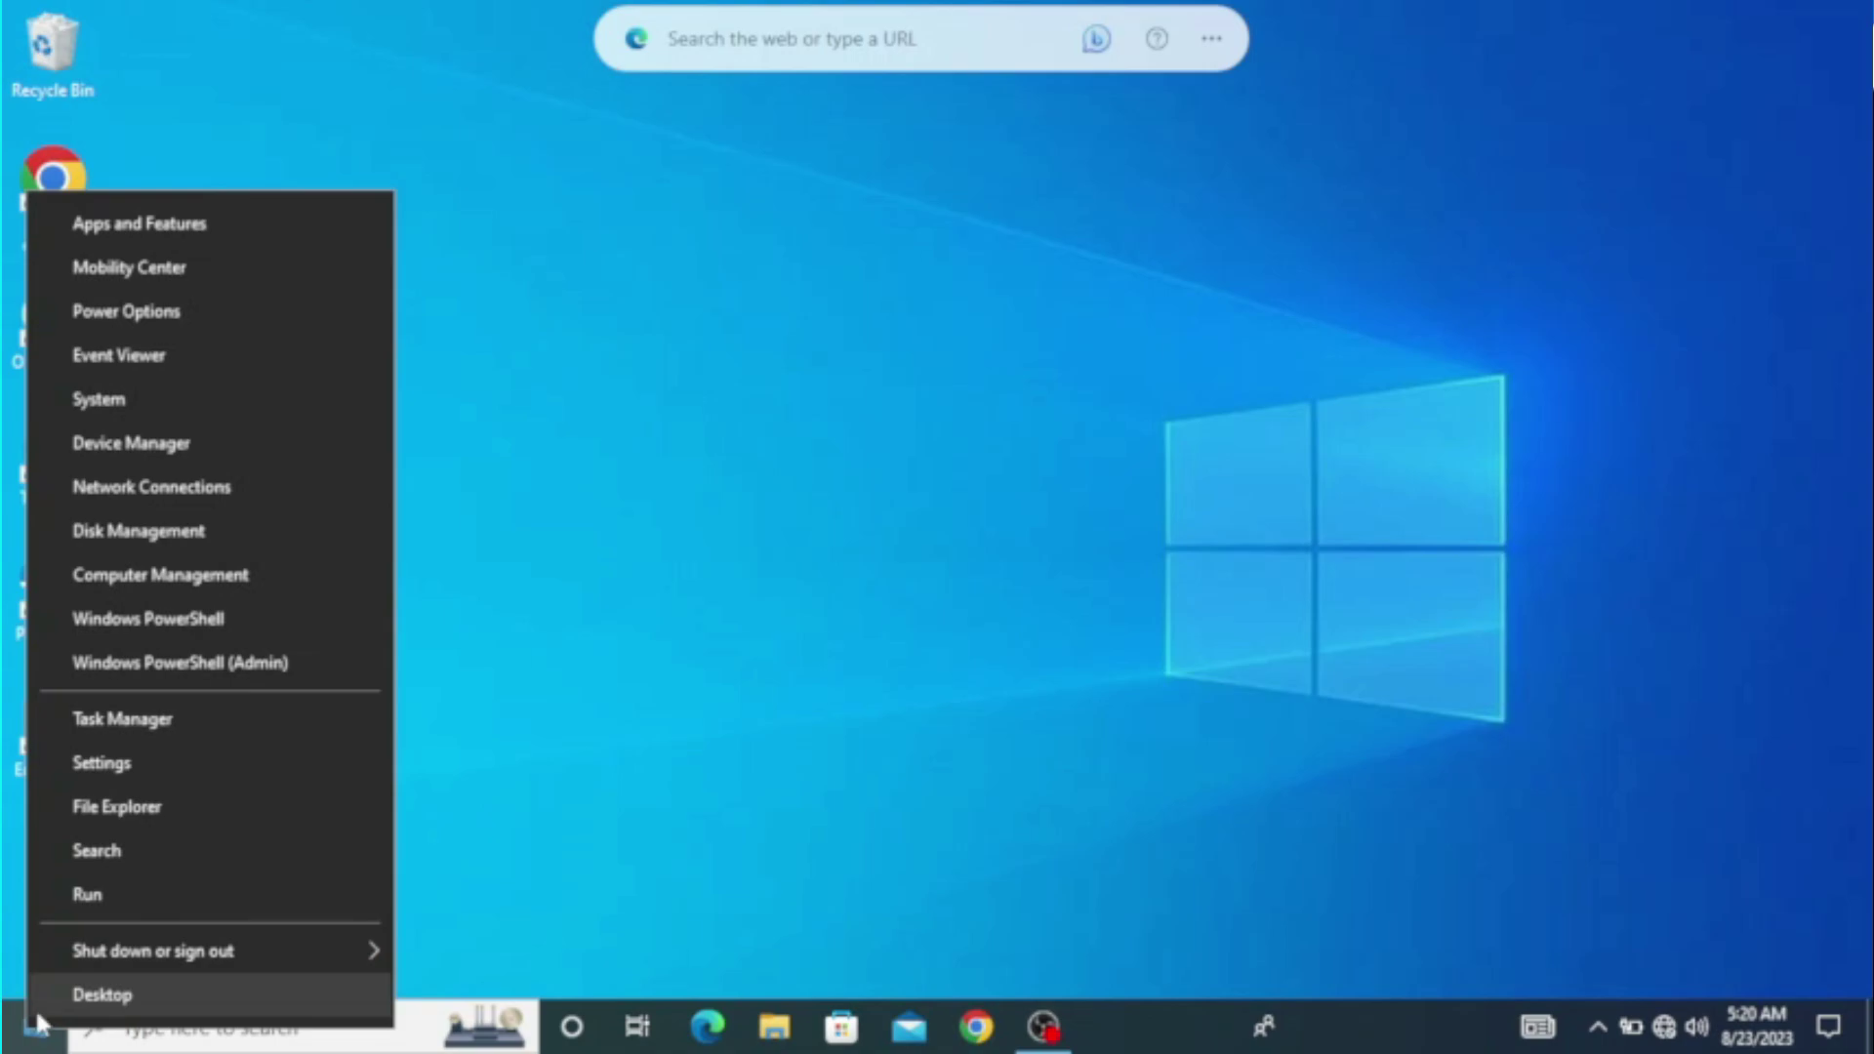
- Open Disk Management and check that Disk 0 is Basic, 465.76 GB
click(217, 546)
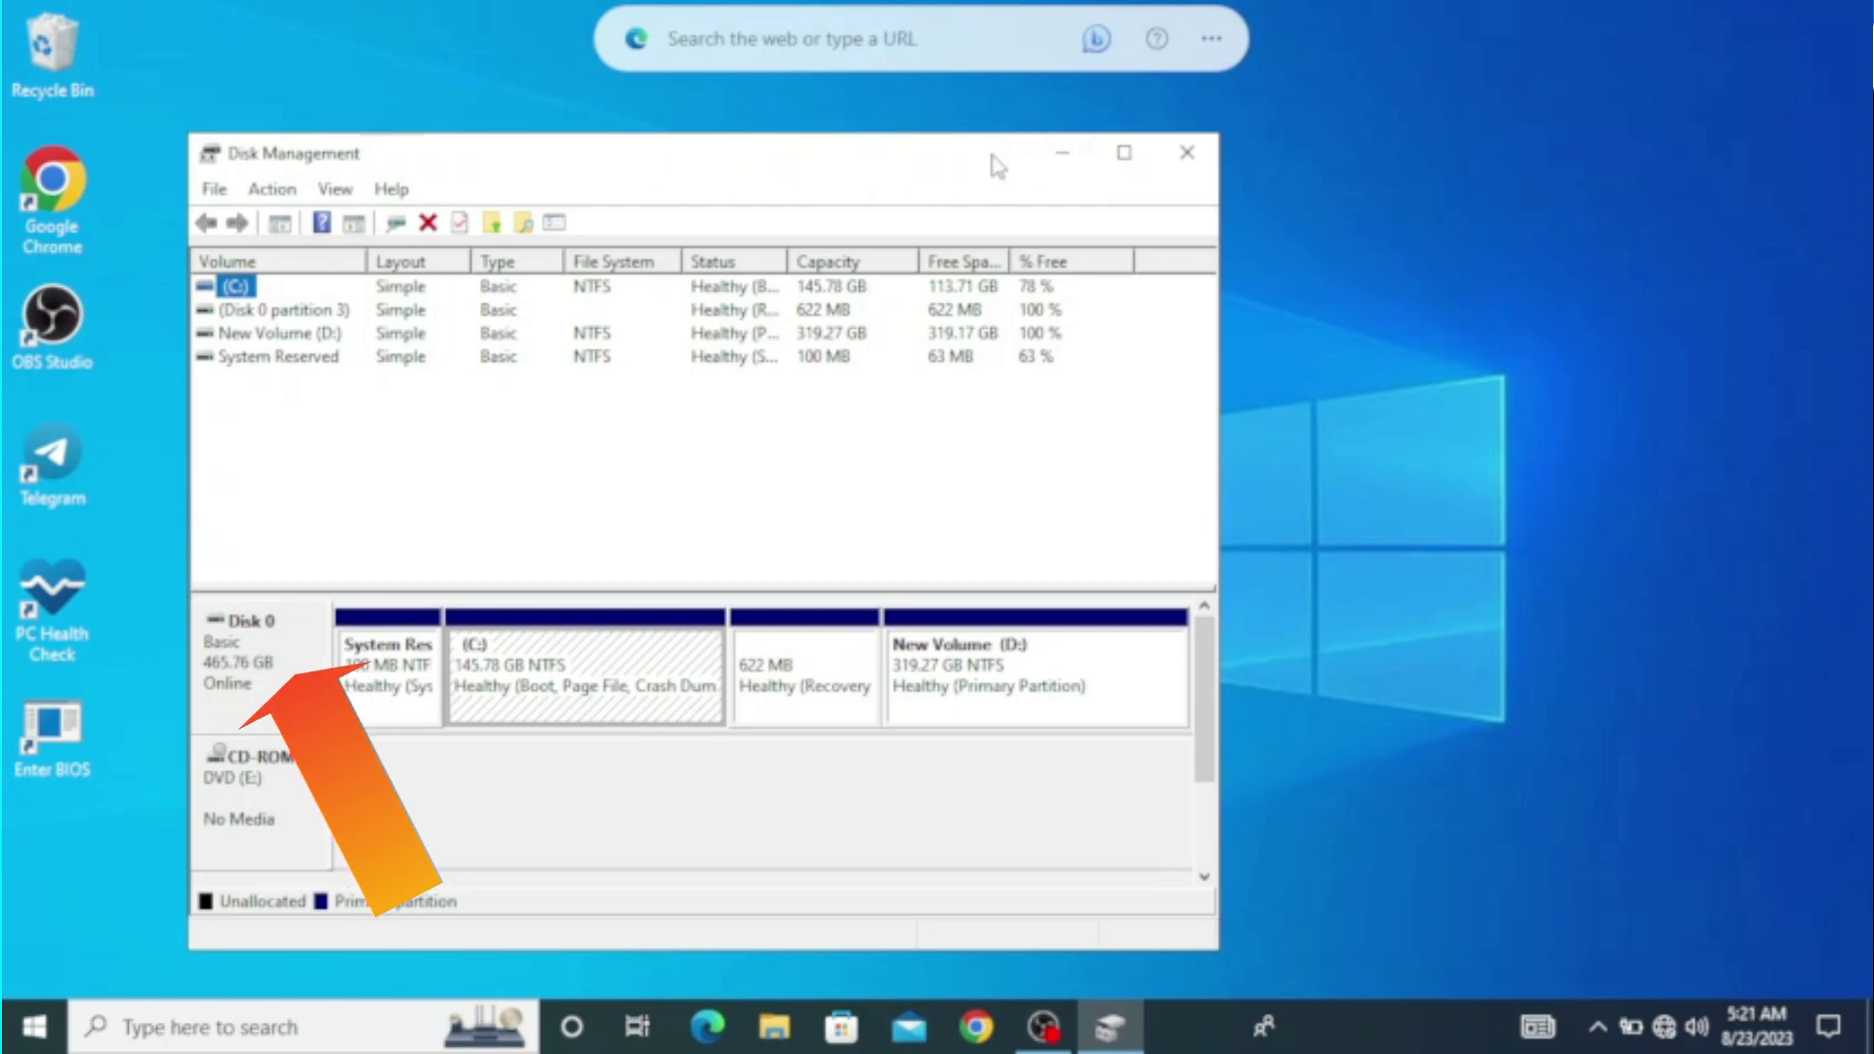
drag(1032, 146, 1249, 151)
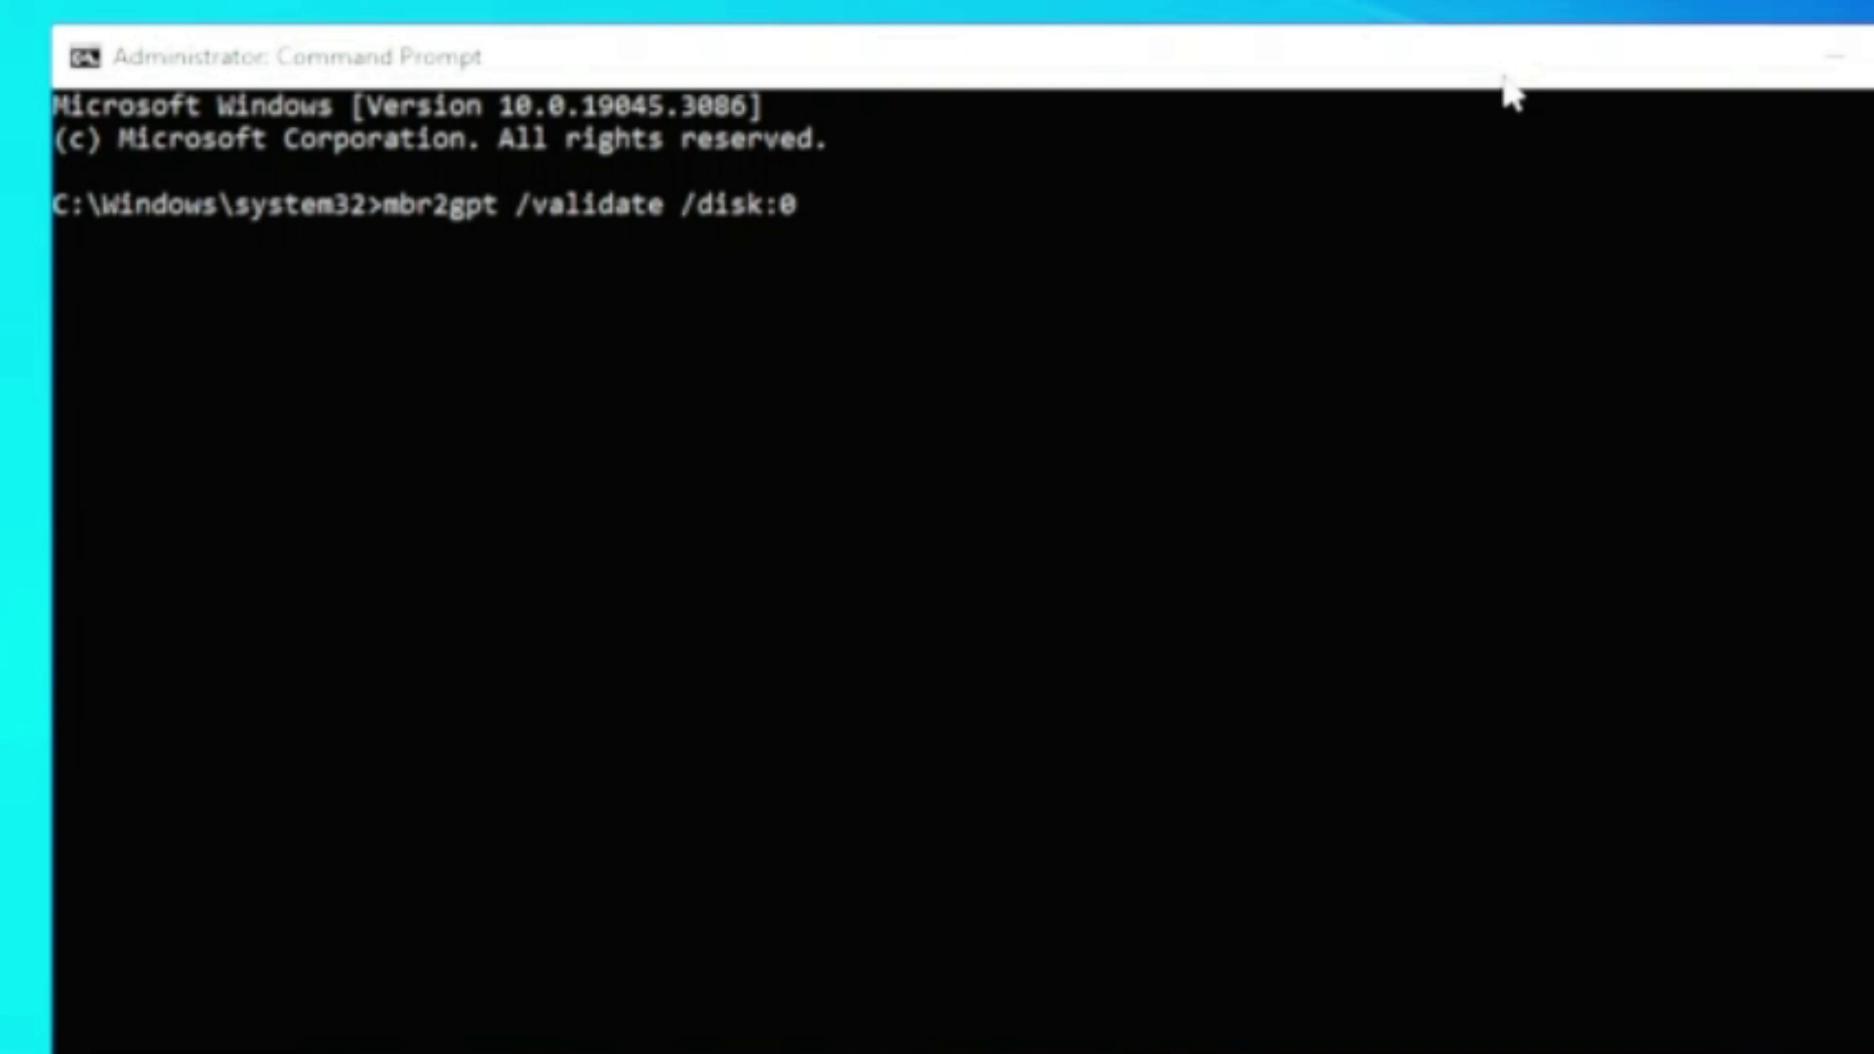
- Run mbr2gpt /validate /disk:0 /allowFullOS, then list Disk 0's four partitions in diskpart
text(/allowF)
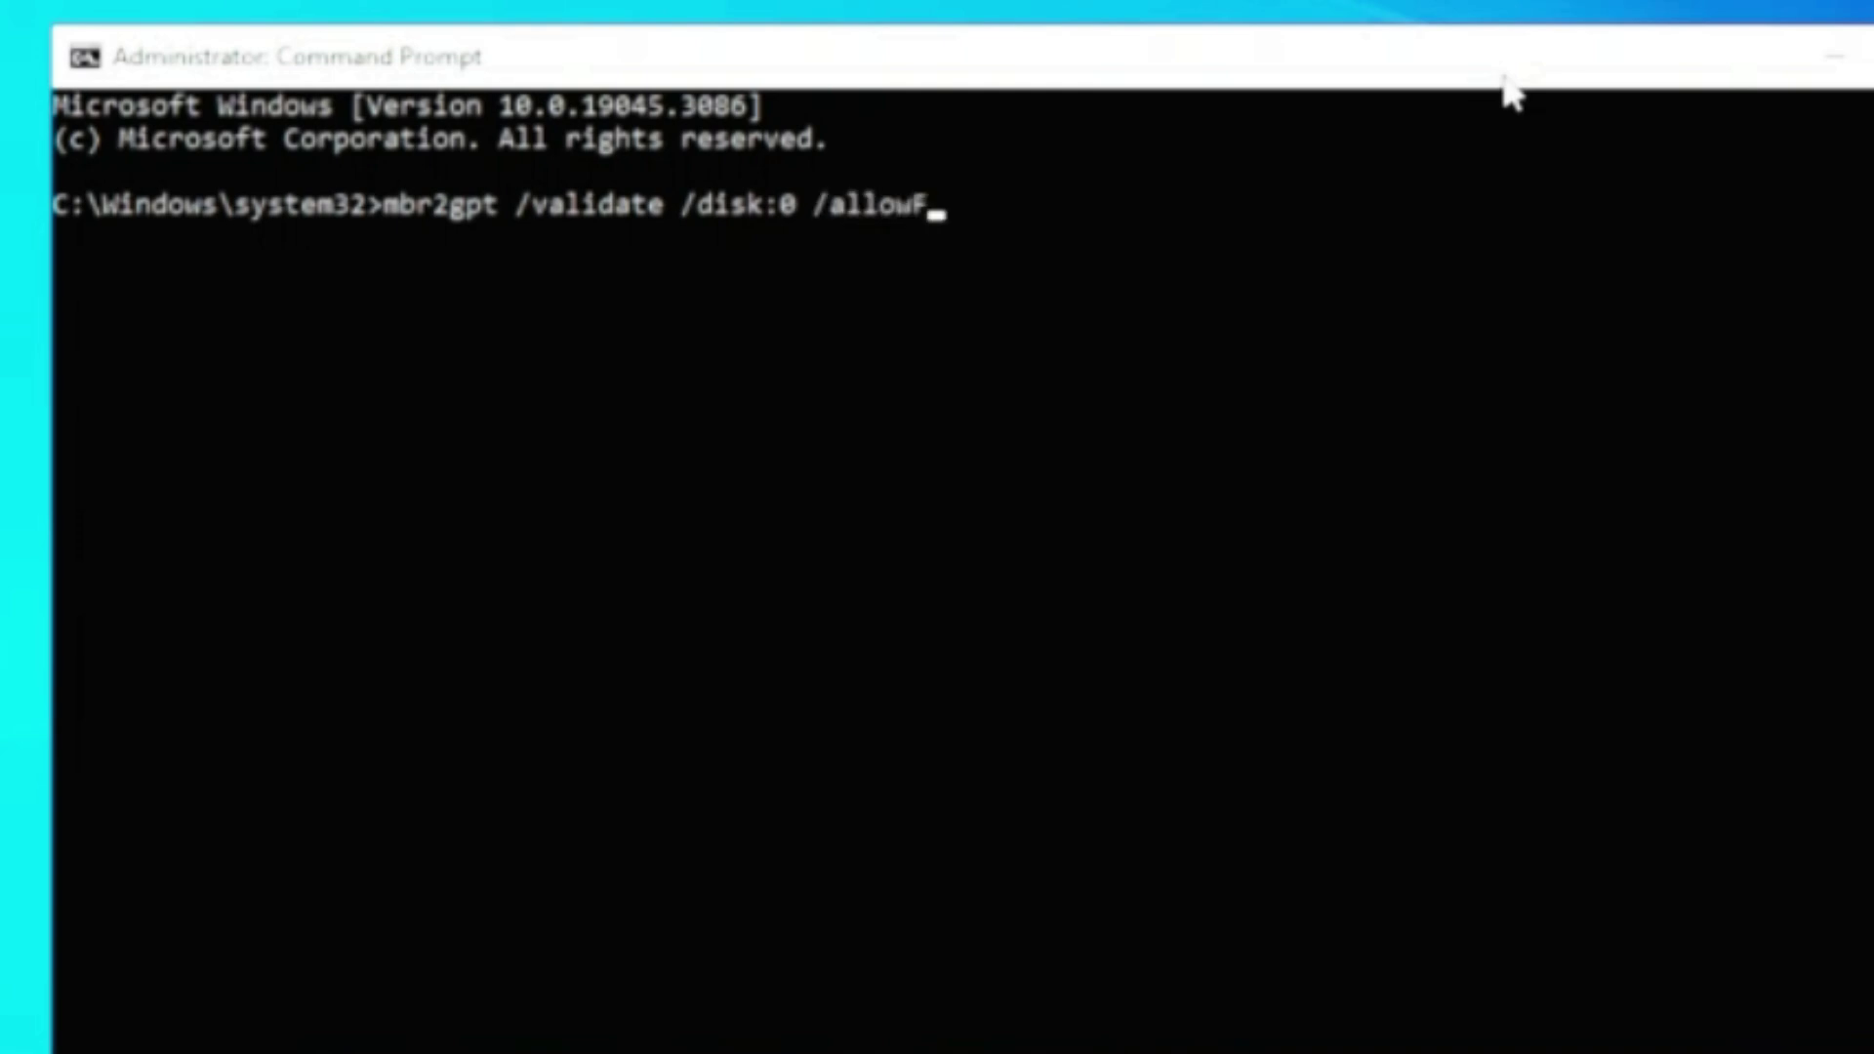
text(ullOS)
key(Return)
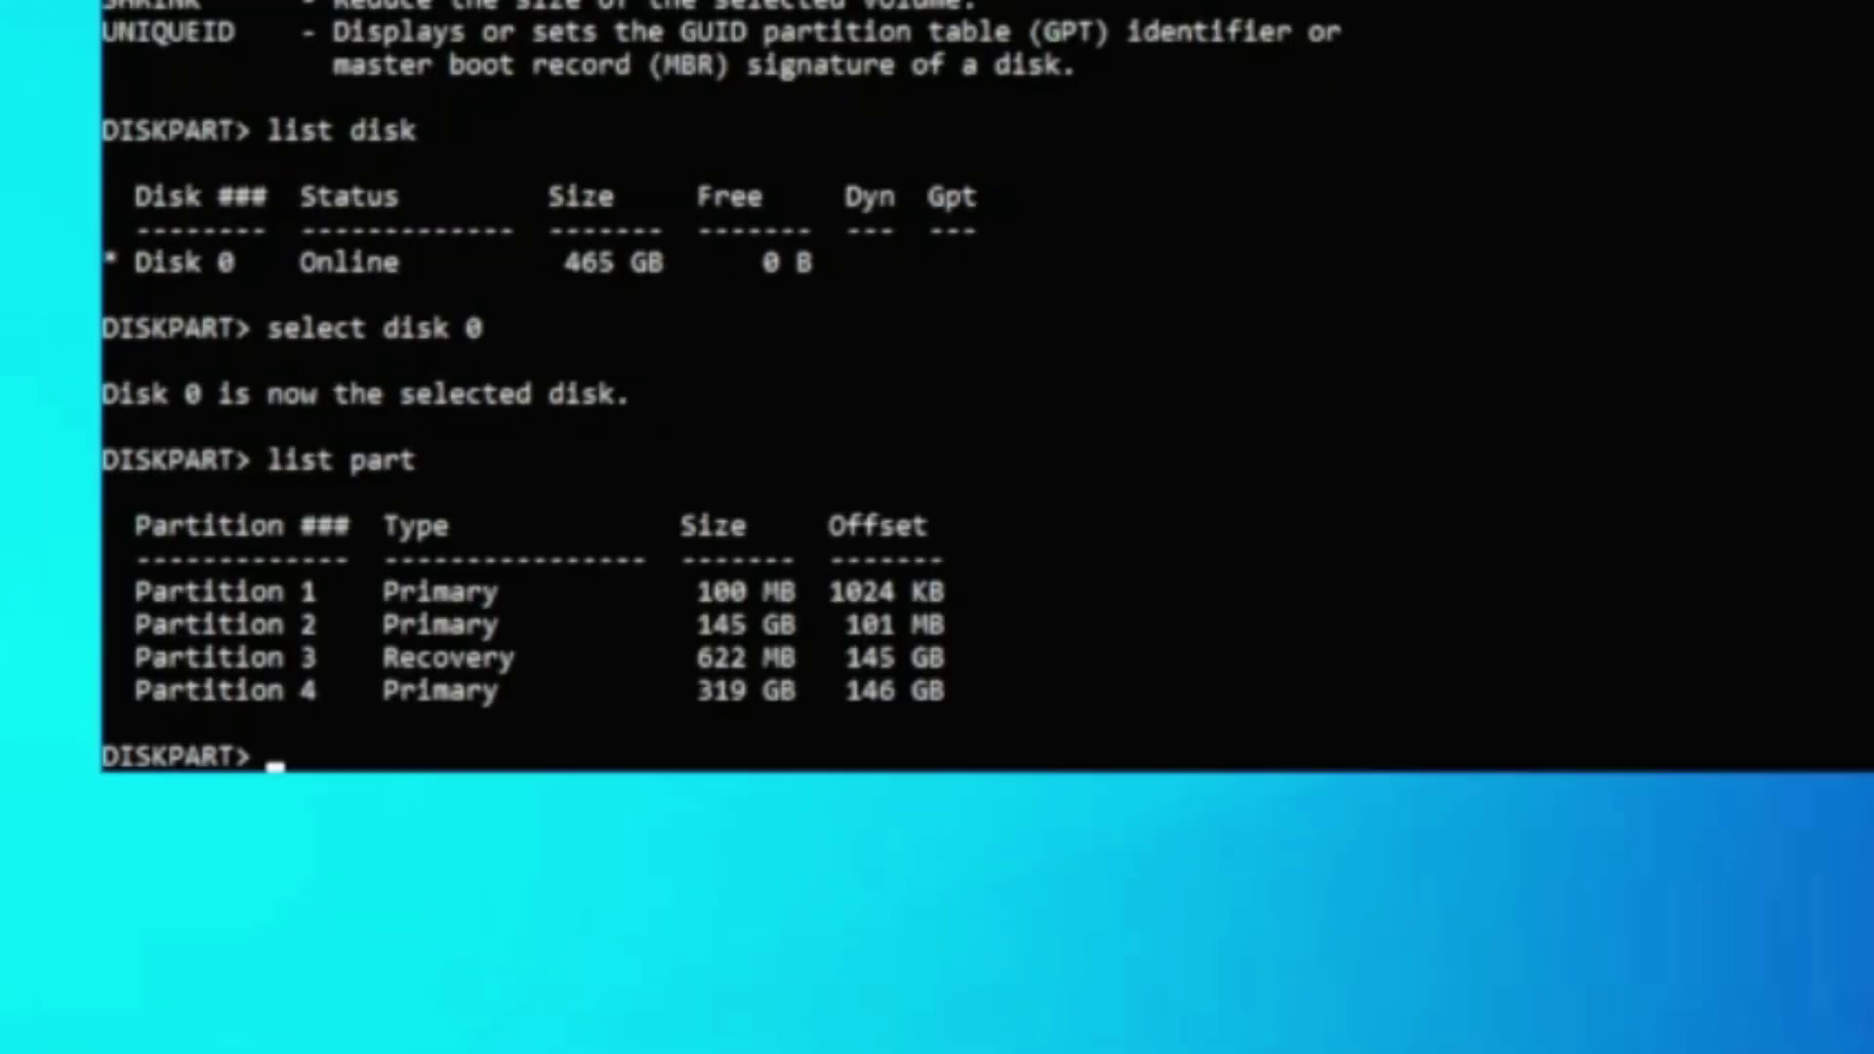
text(select partition)
right_click(34, 1026)
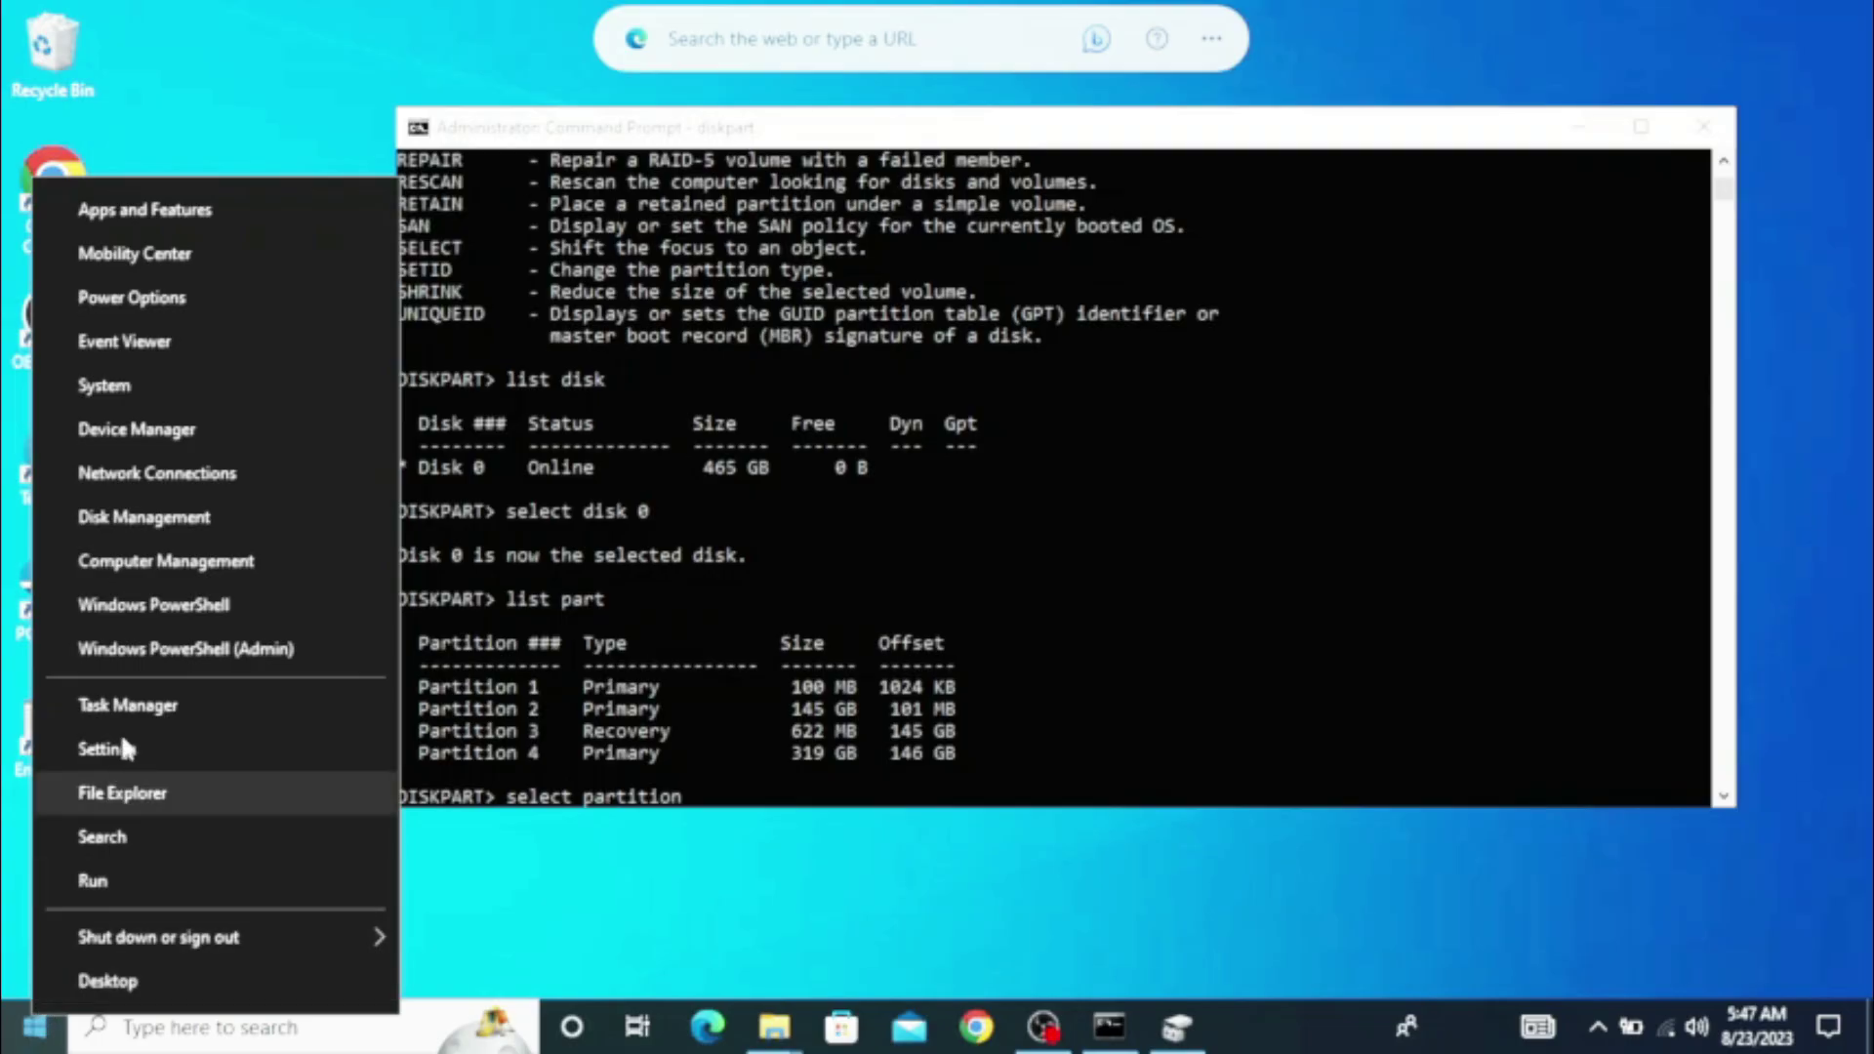
- In Disk Management, delete Disk 0's New Volume (D:) and confirm with Yes
click(173, 525)
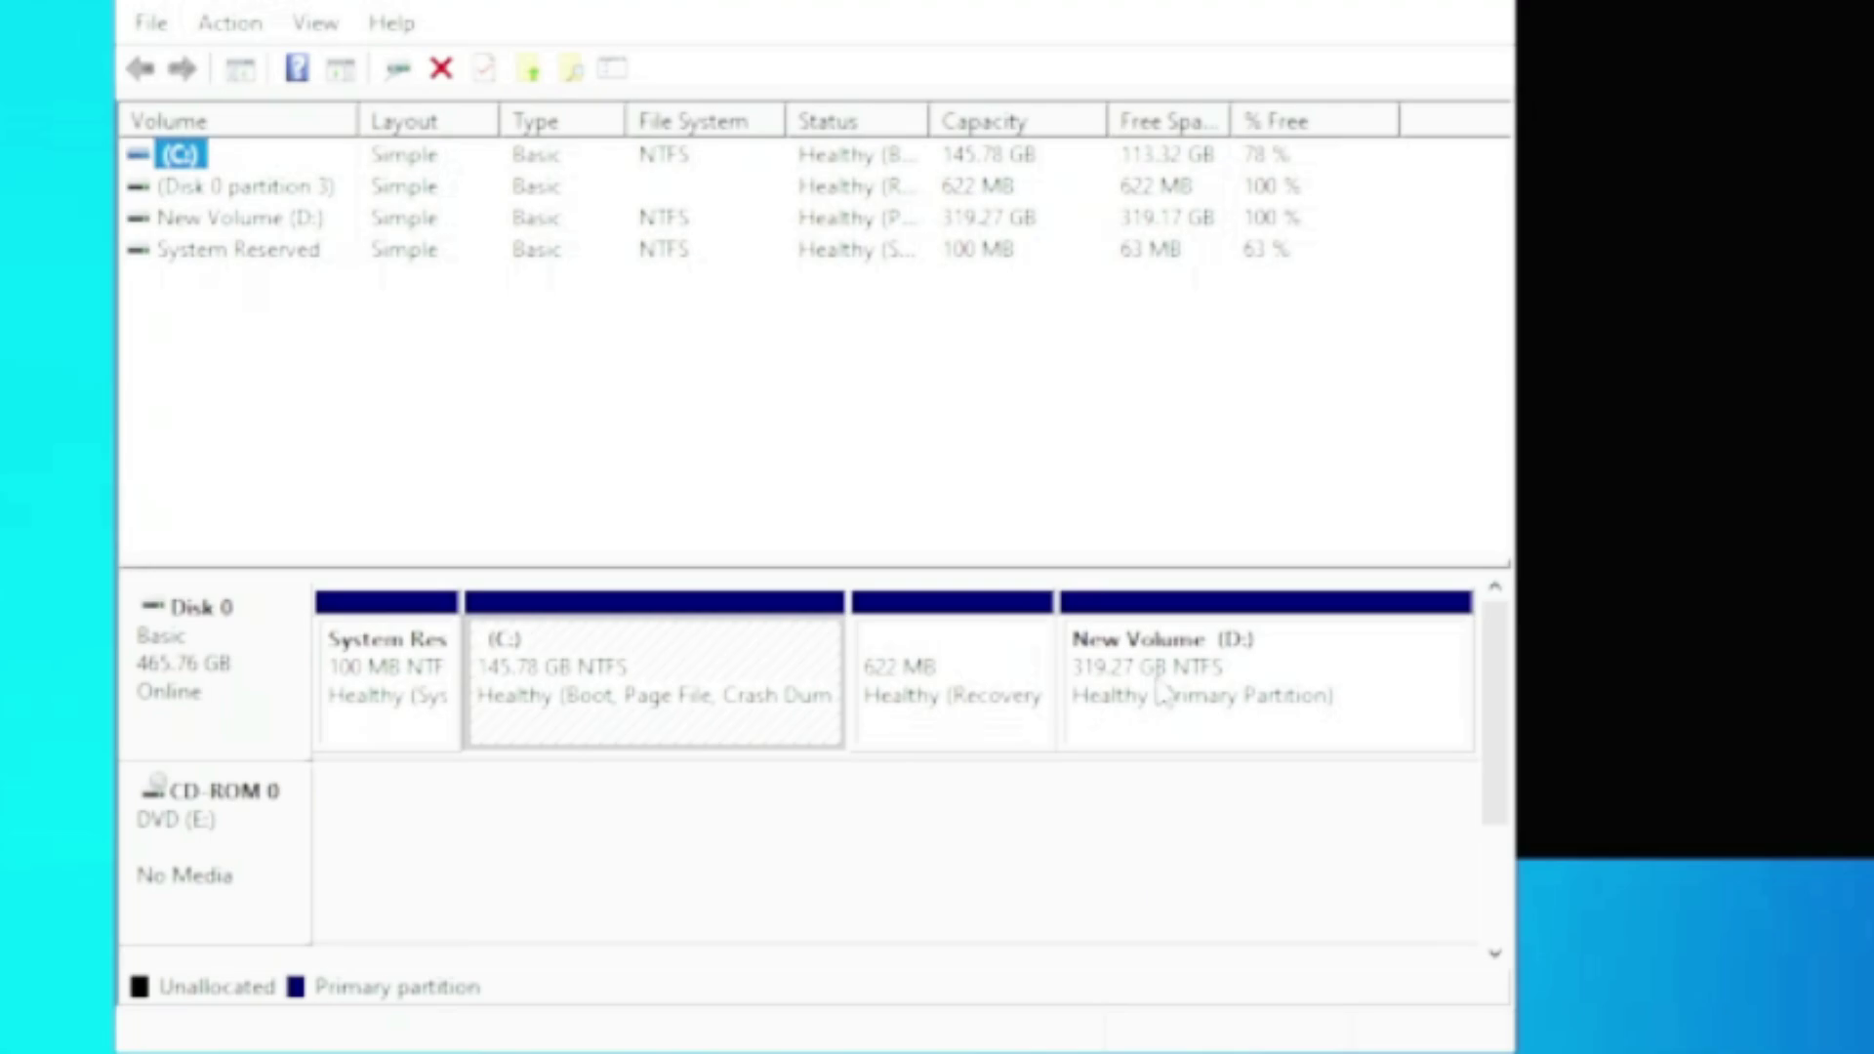
right_click(1144, 676)
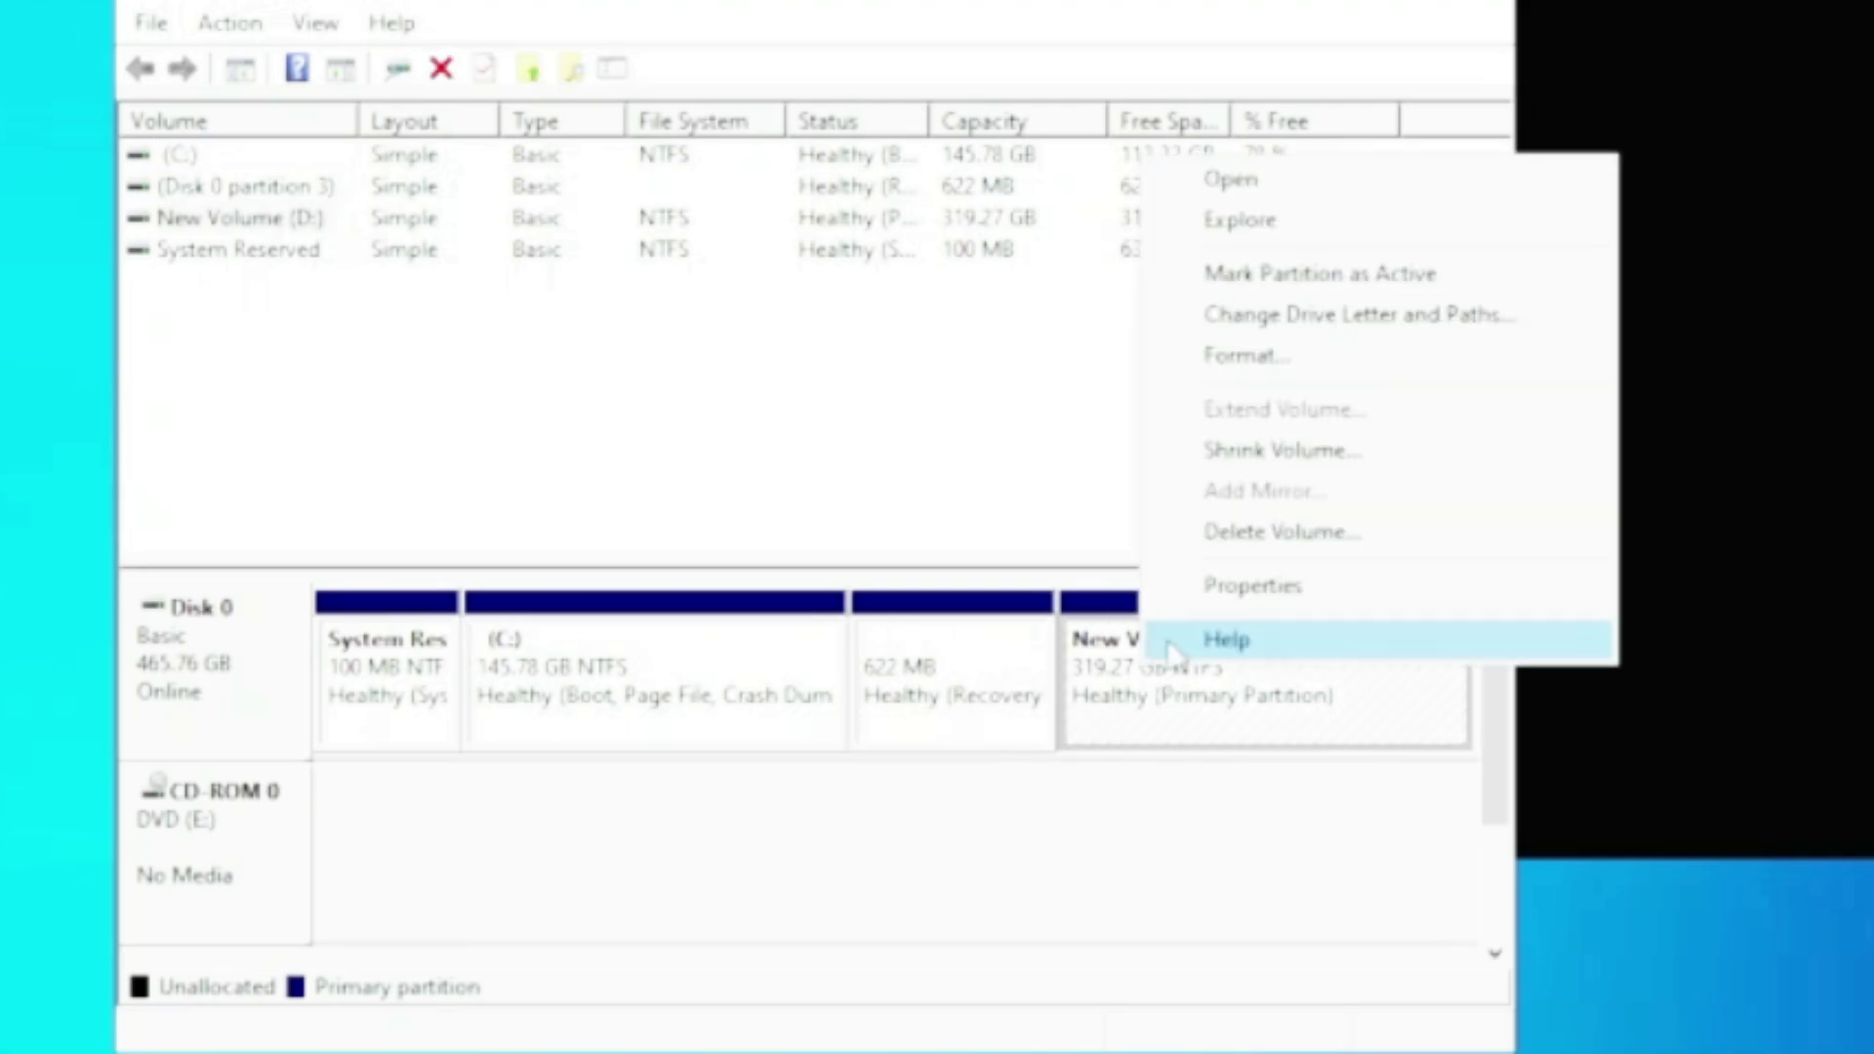
click(1278, 532)
click(1286, 602)
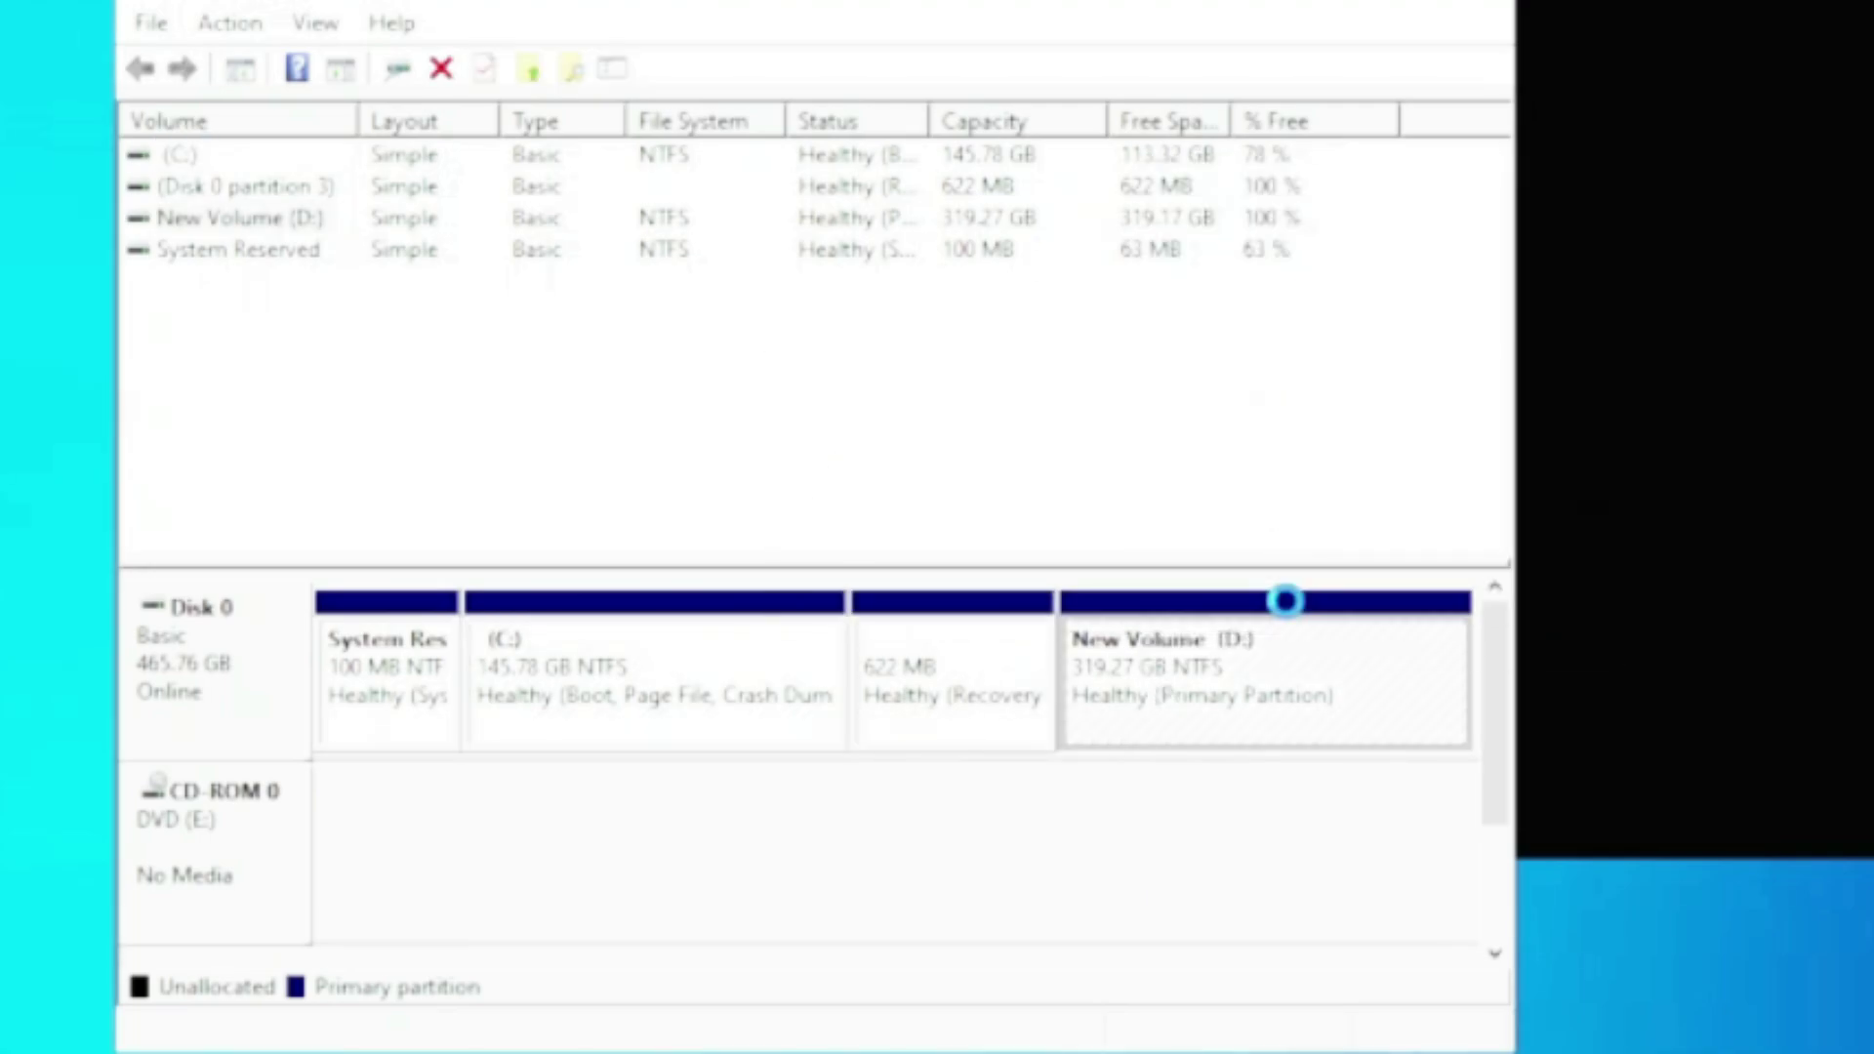
- Re-run mbr2gpt validation with /allowFullOS, then run mbr2gpt /convert on disk 0 with /allowFullOS
text(gpt /validate /disk:0 /allowFullOS)
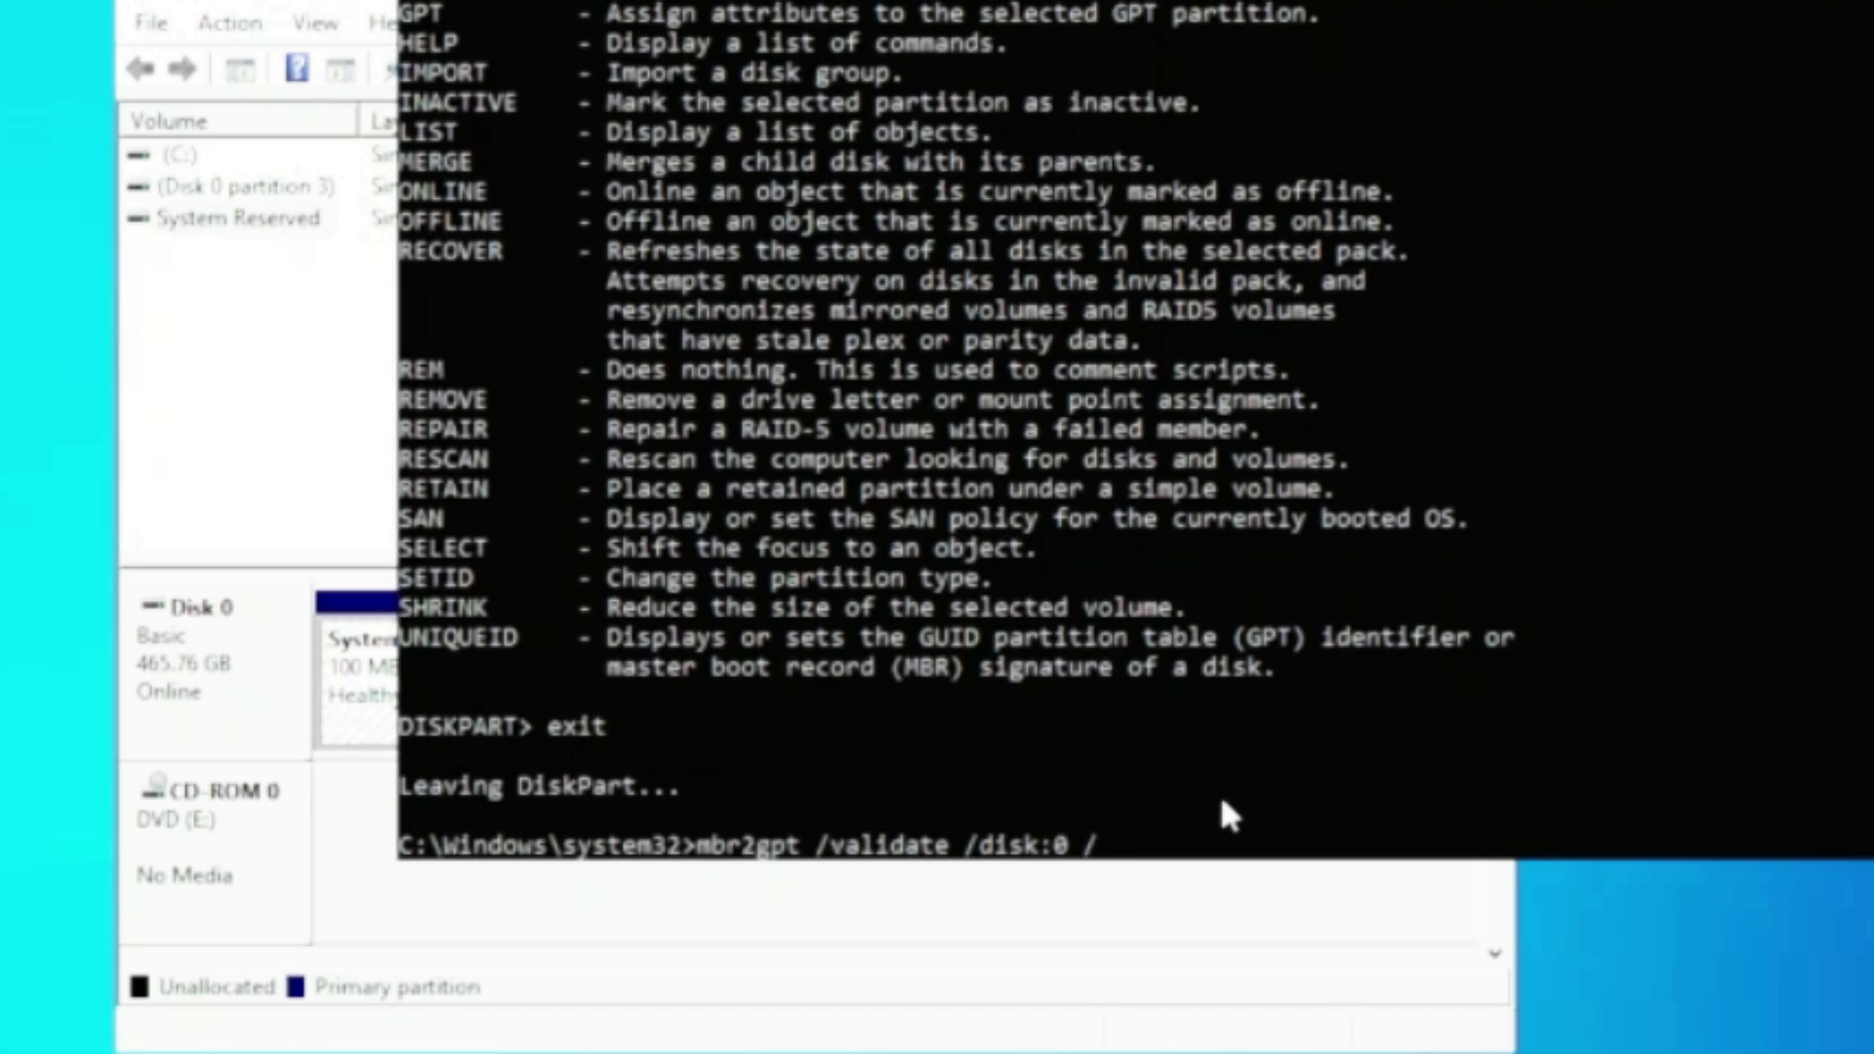
key(Return)
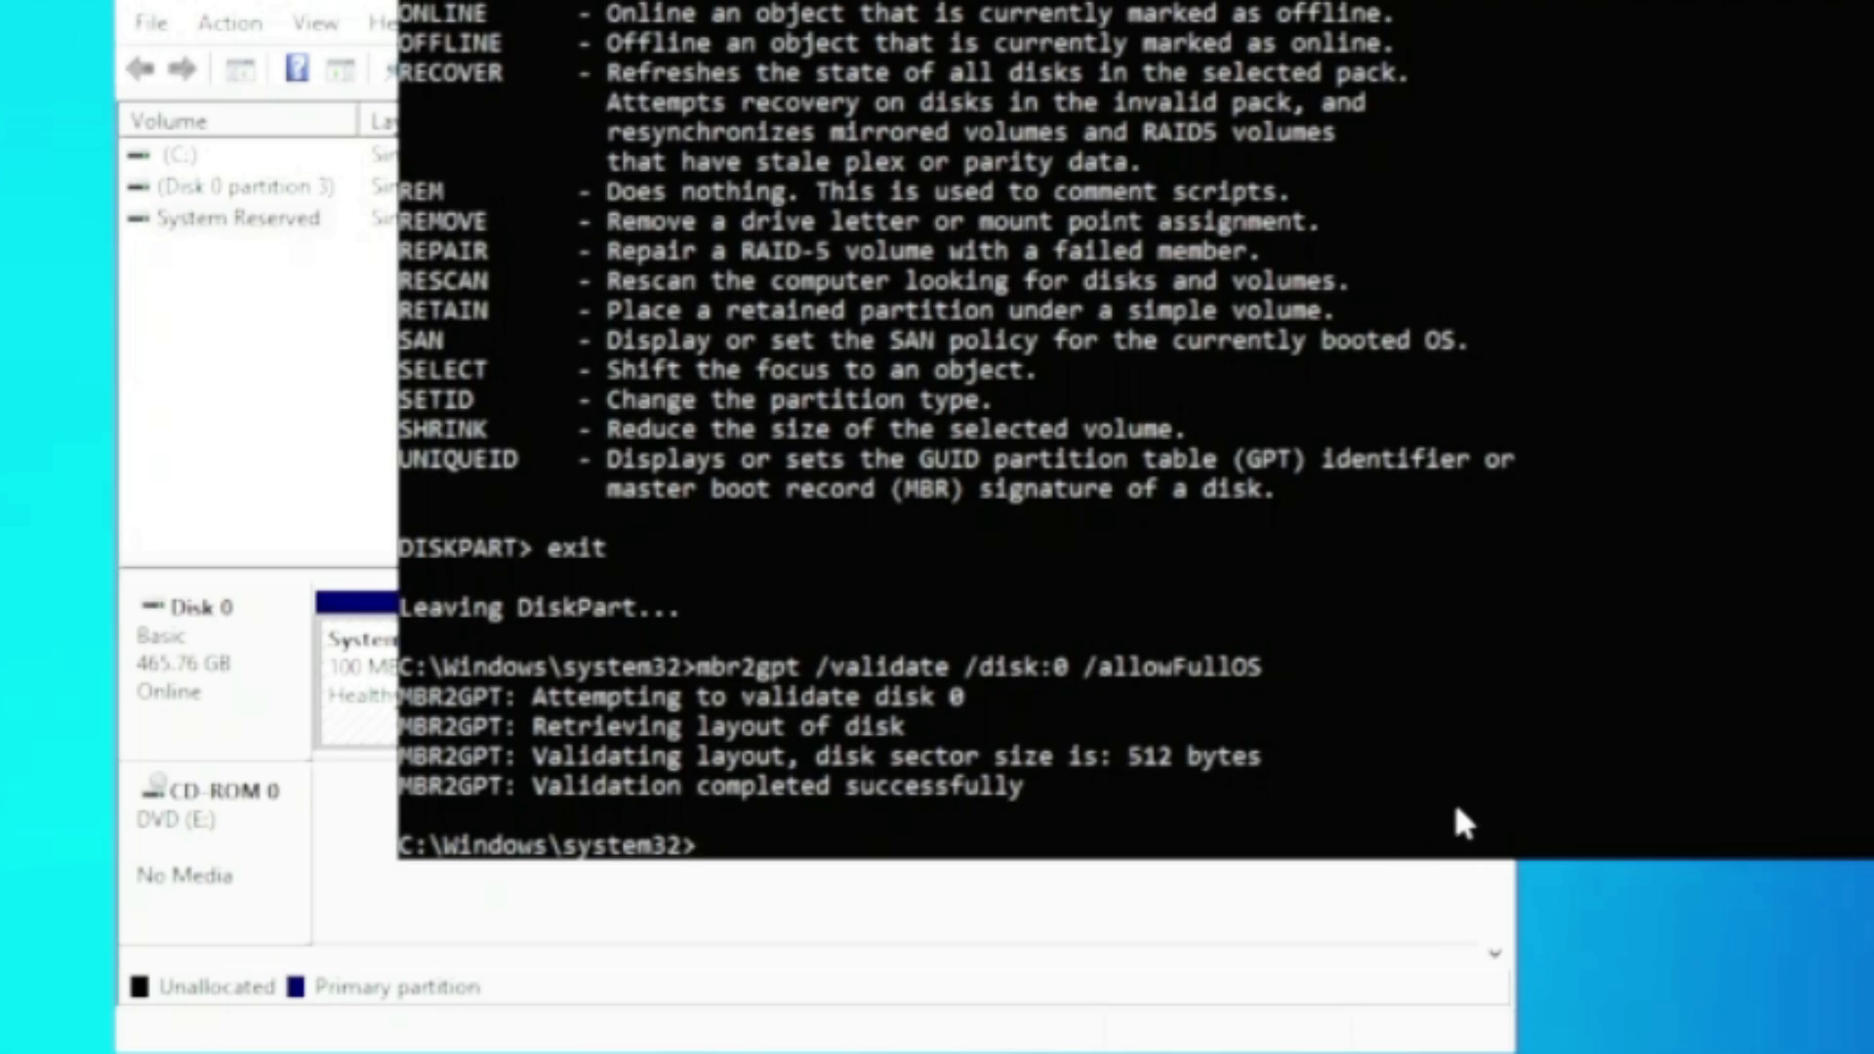
text(mbr2gpt )
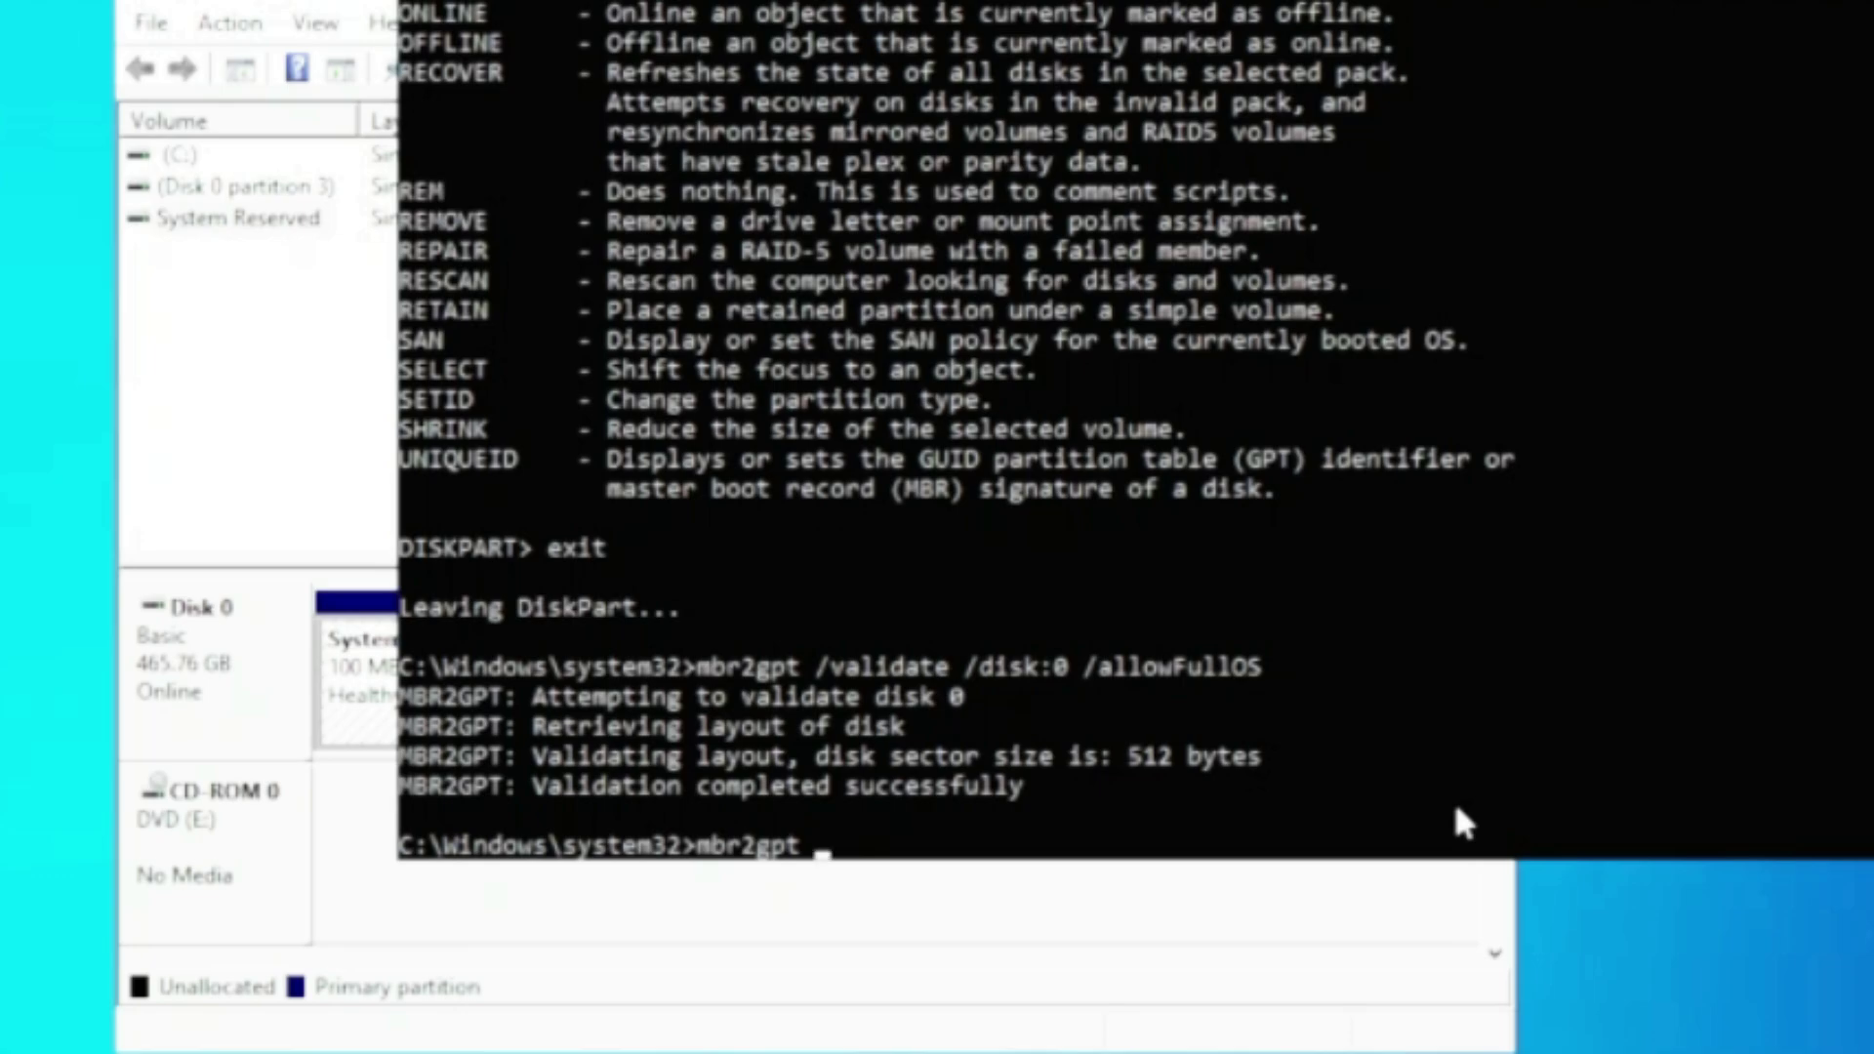
text(/convert /disk)
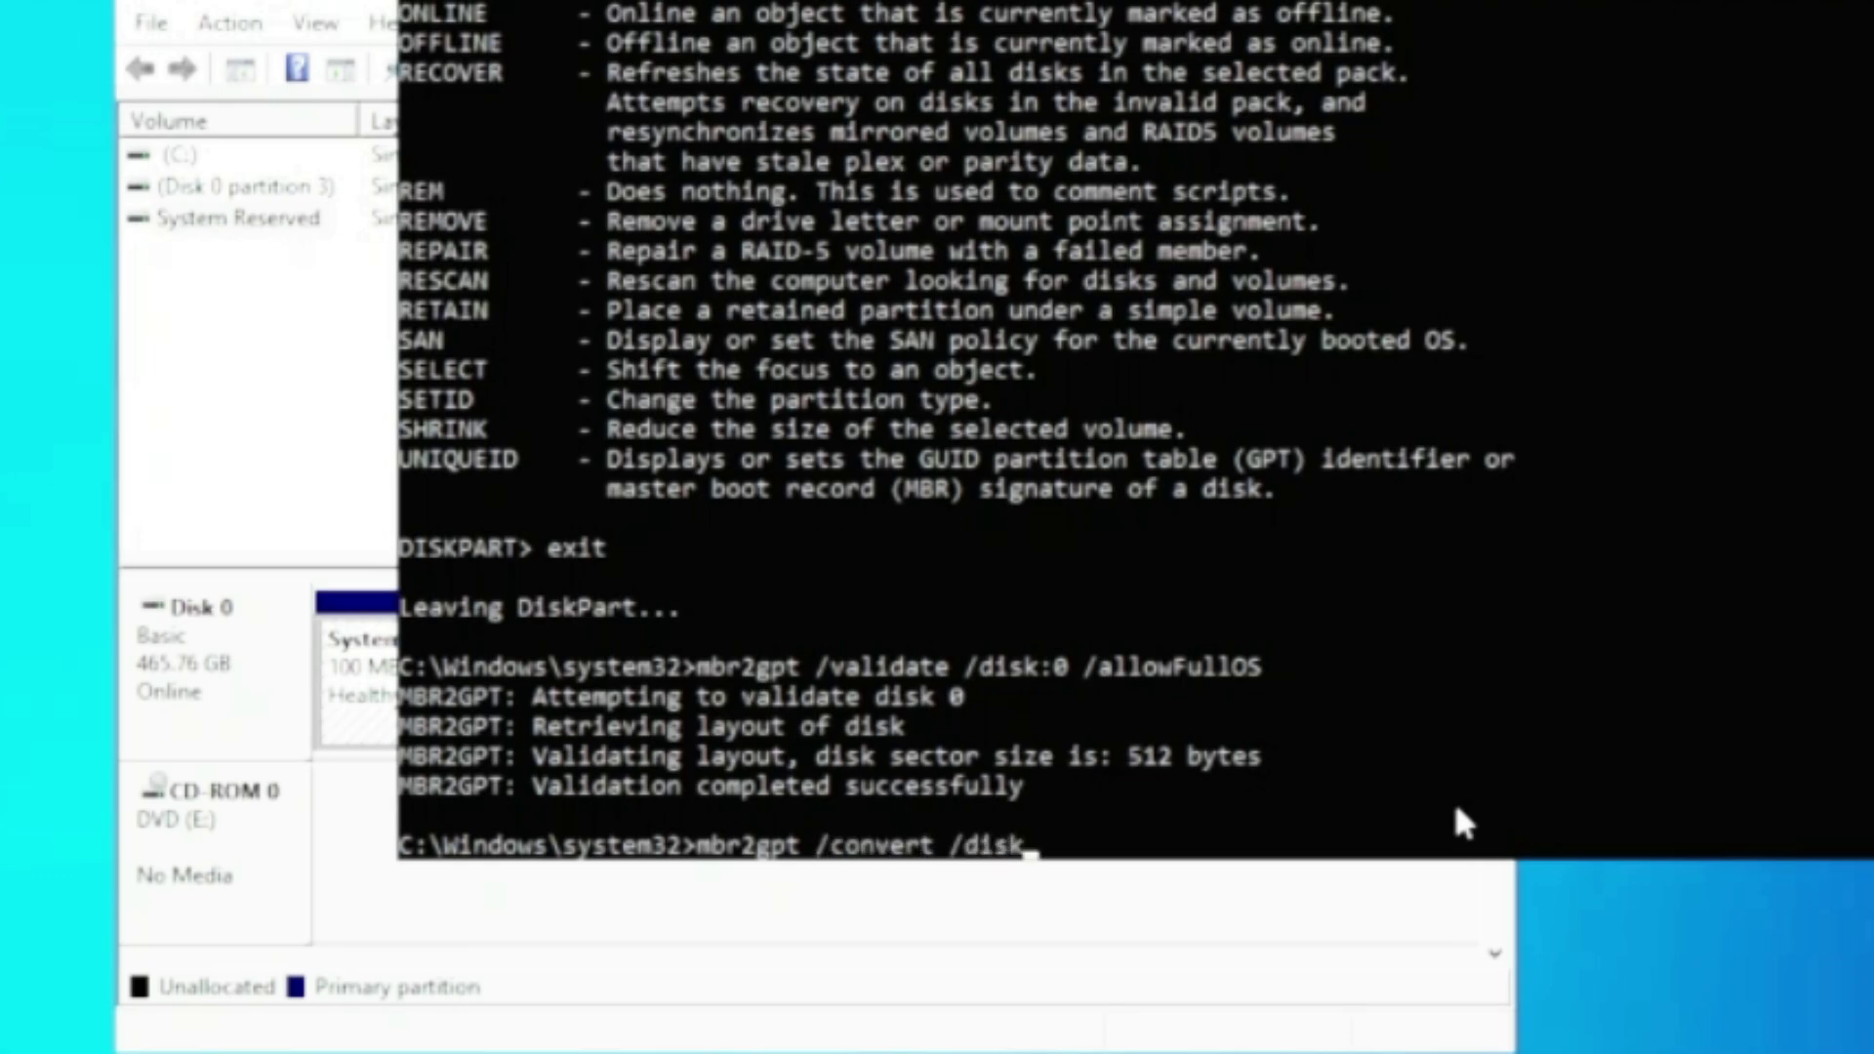
text(0: /allowFull)
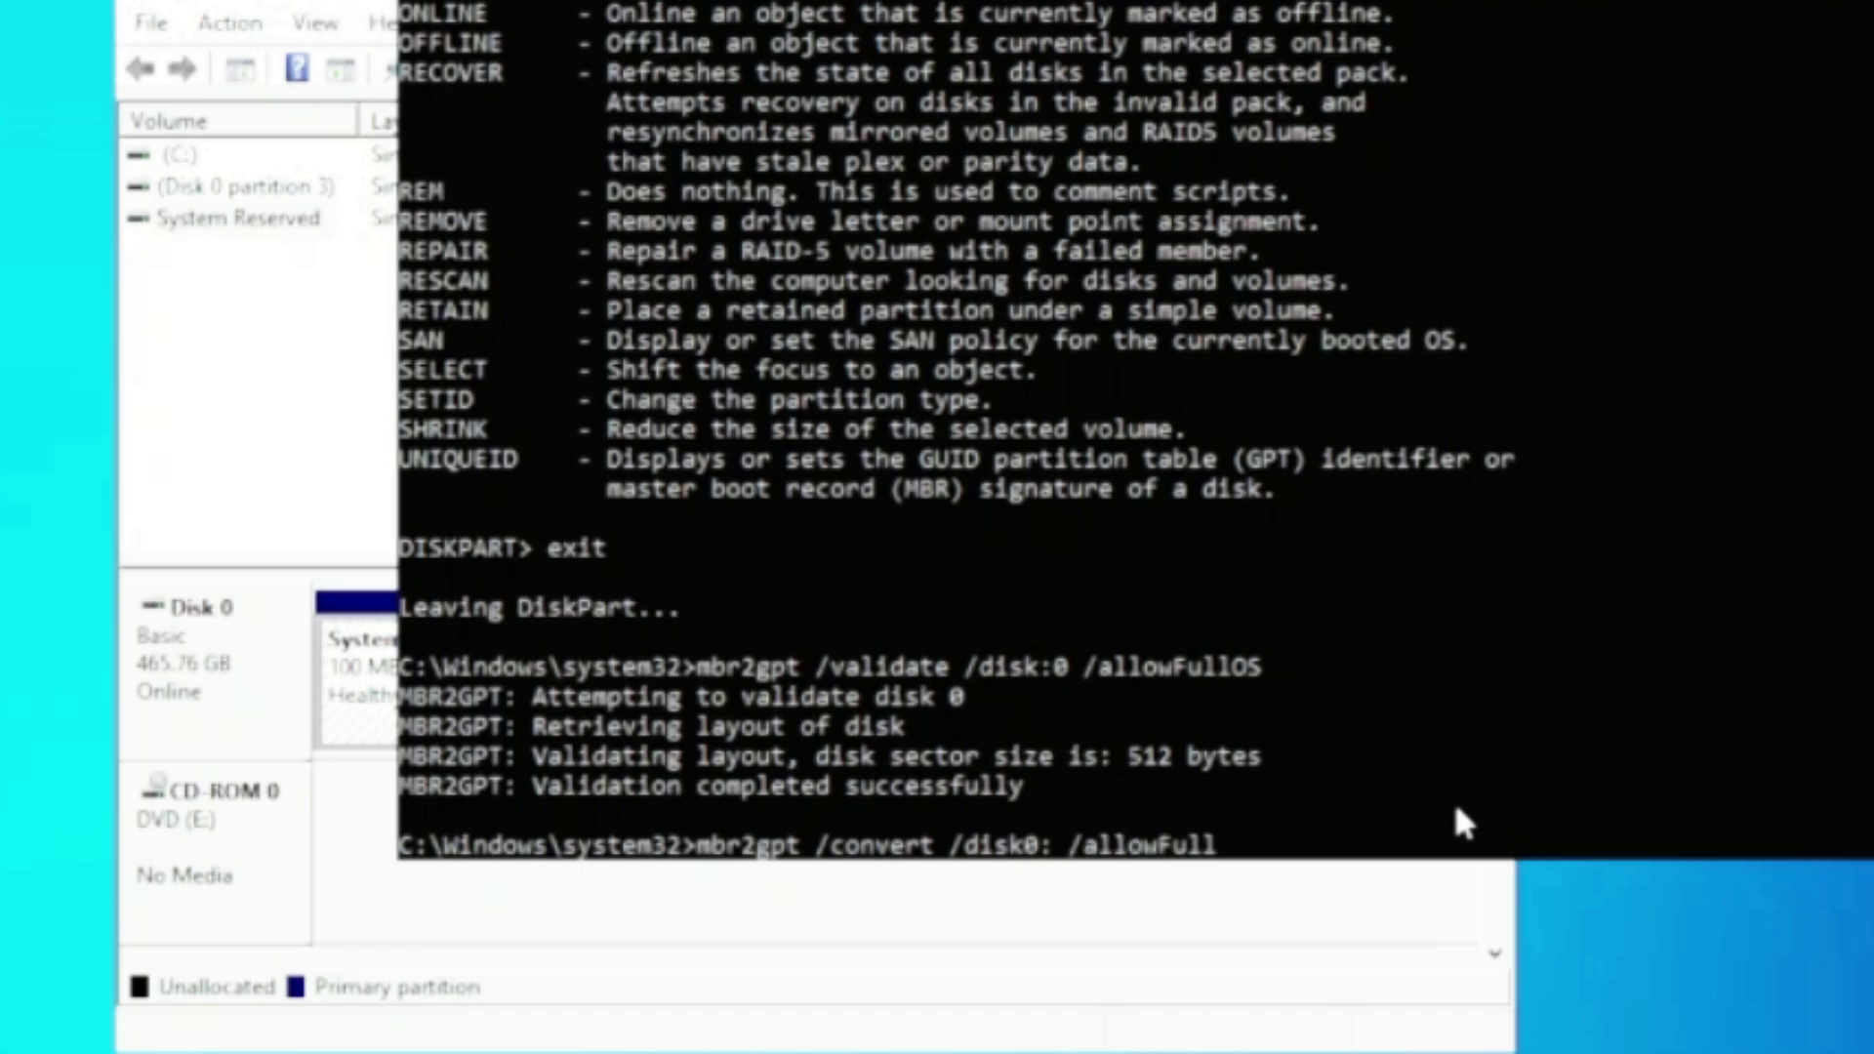
text(OS)
key(Return)
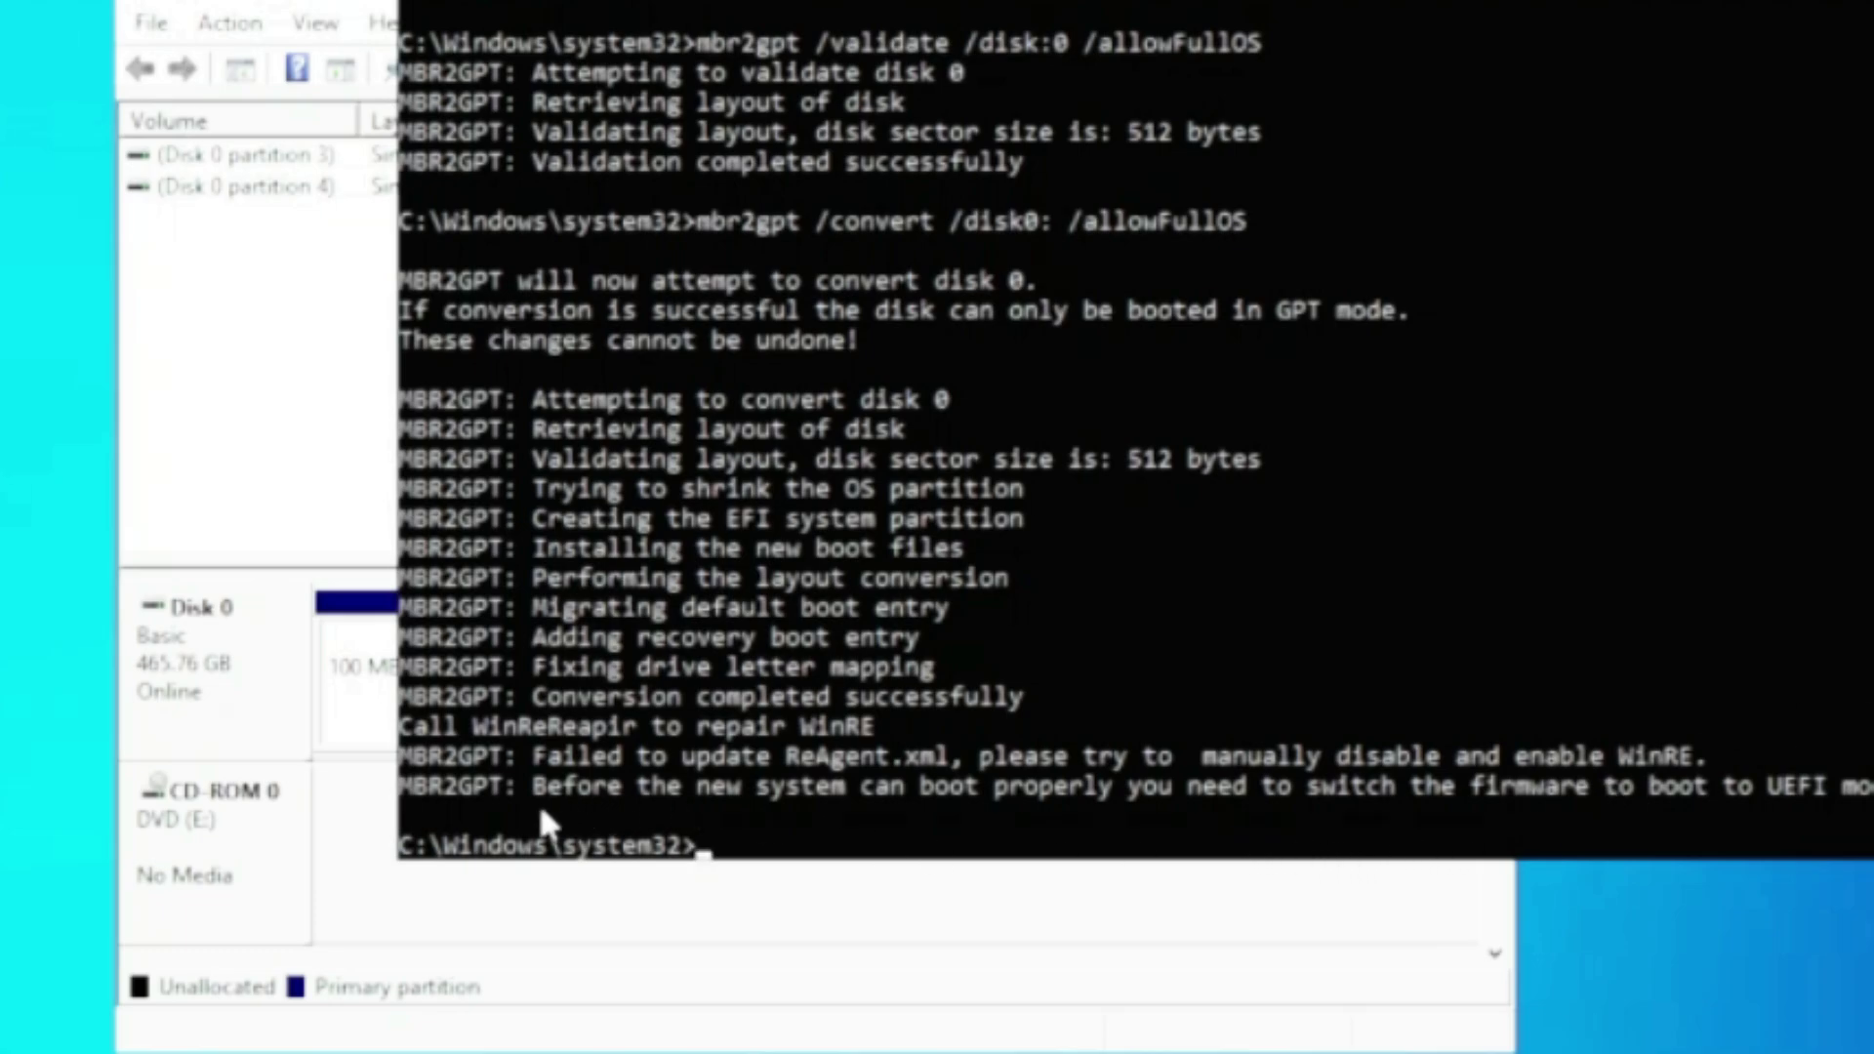
- Highlight the console message about switching firmware to UEFI, then close Disk Management
drag(534, 789, 1508, 808)
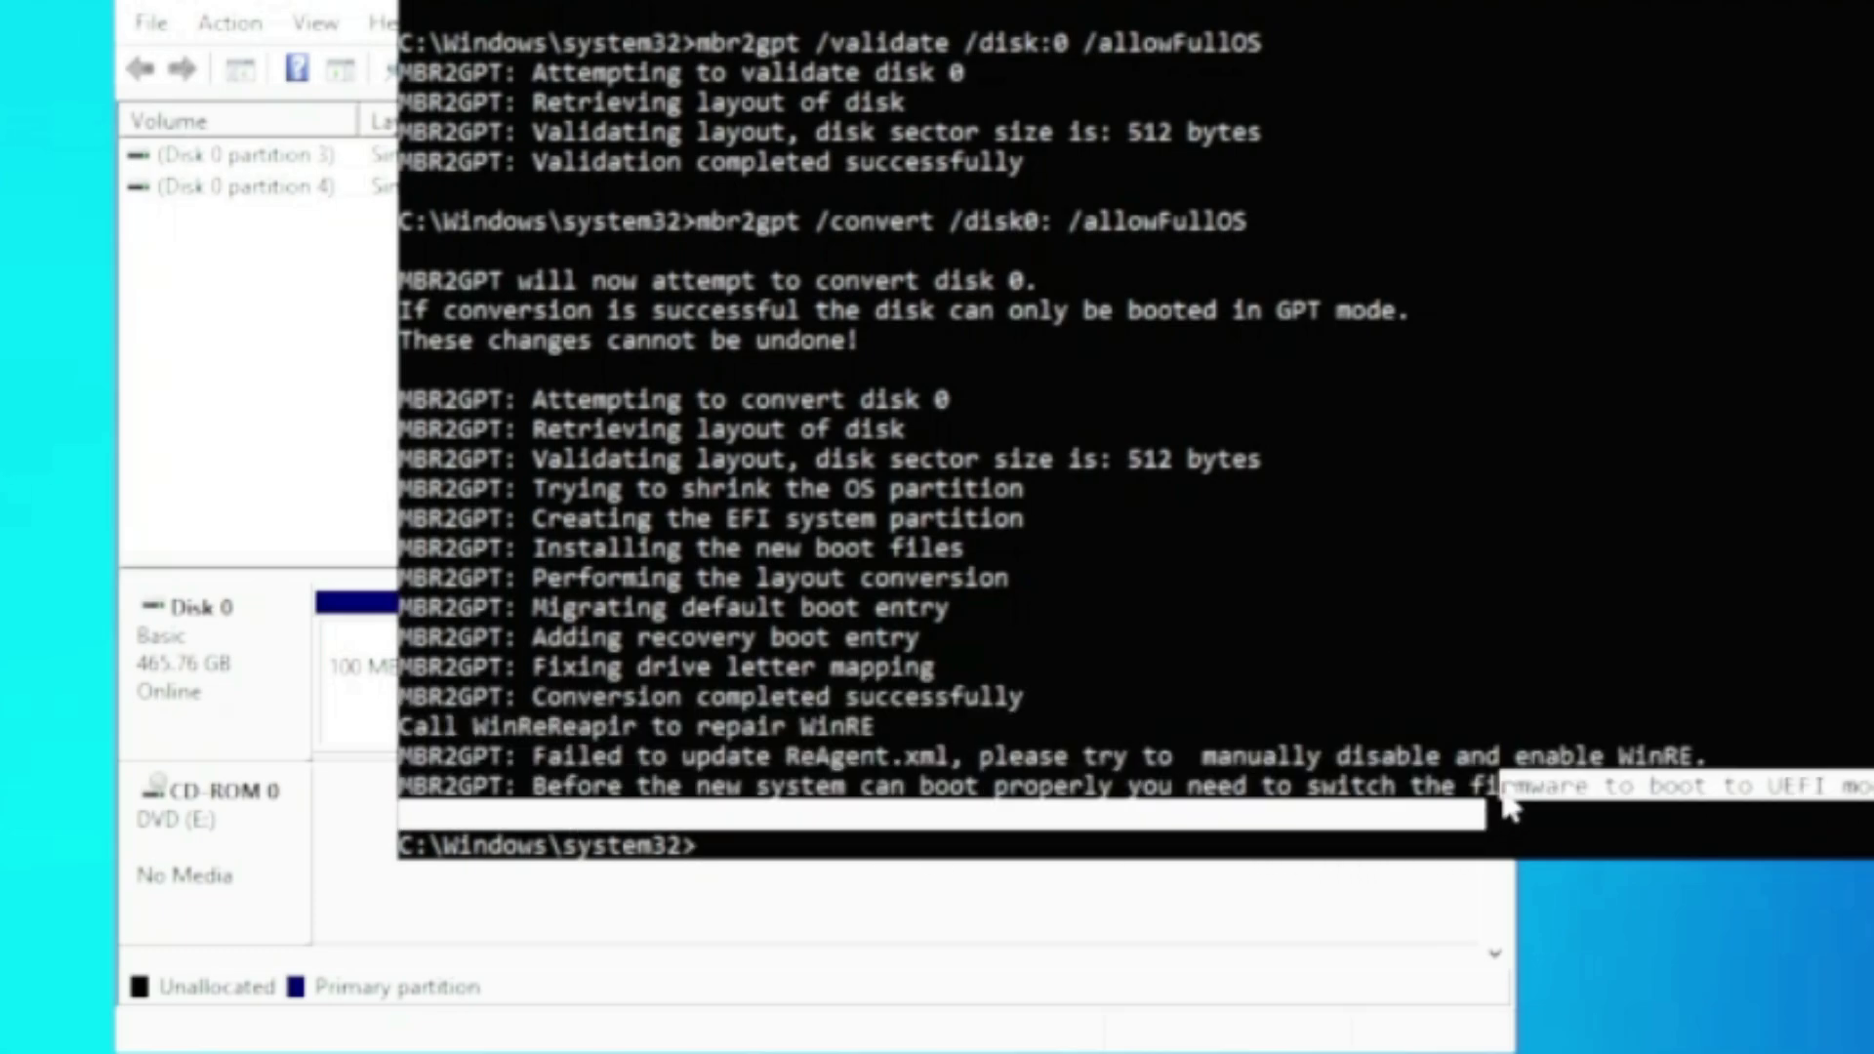
click(1644, 786)
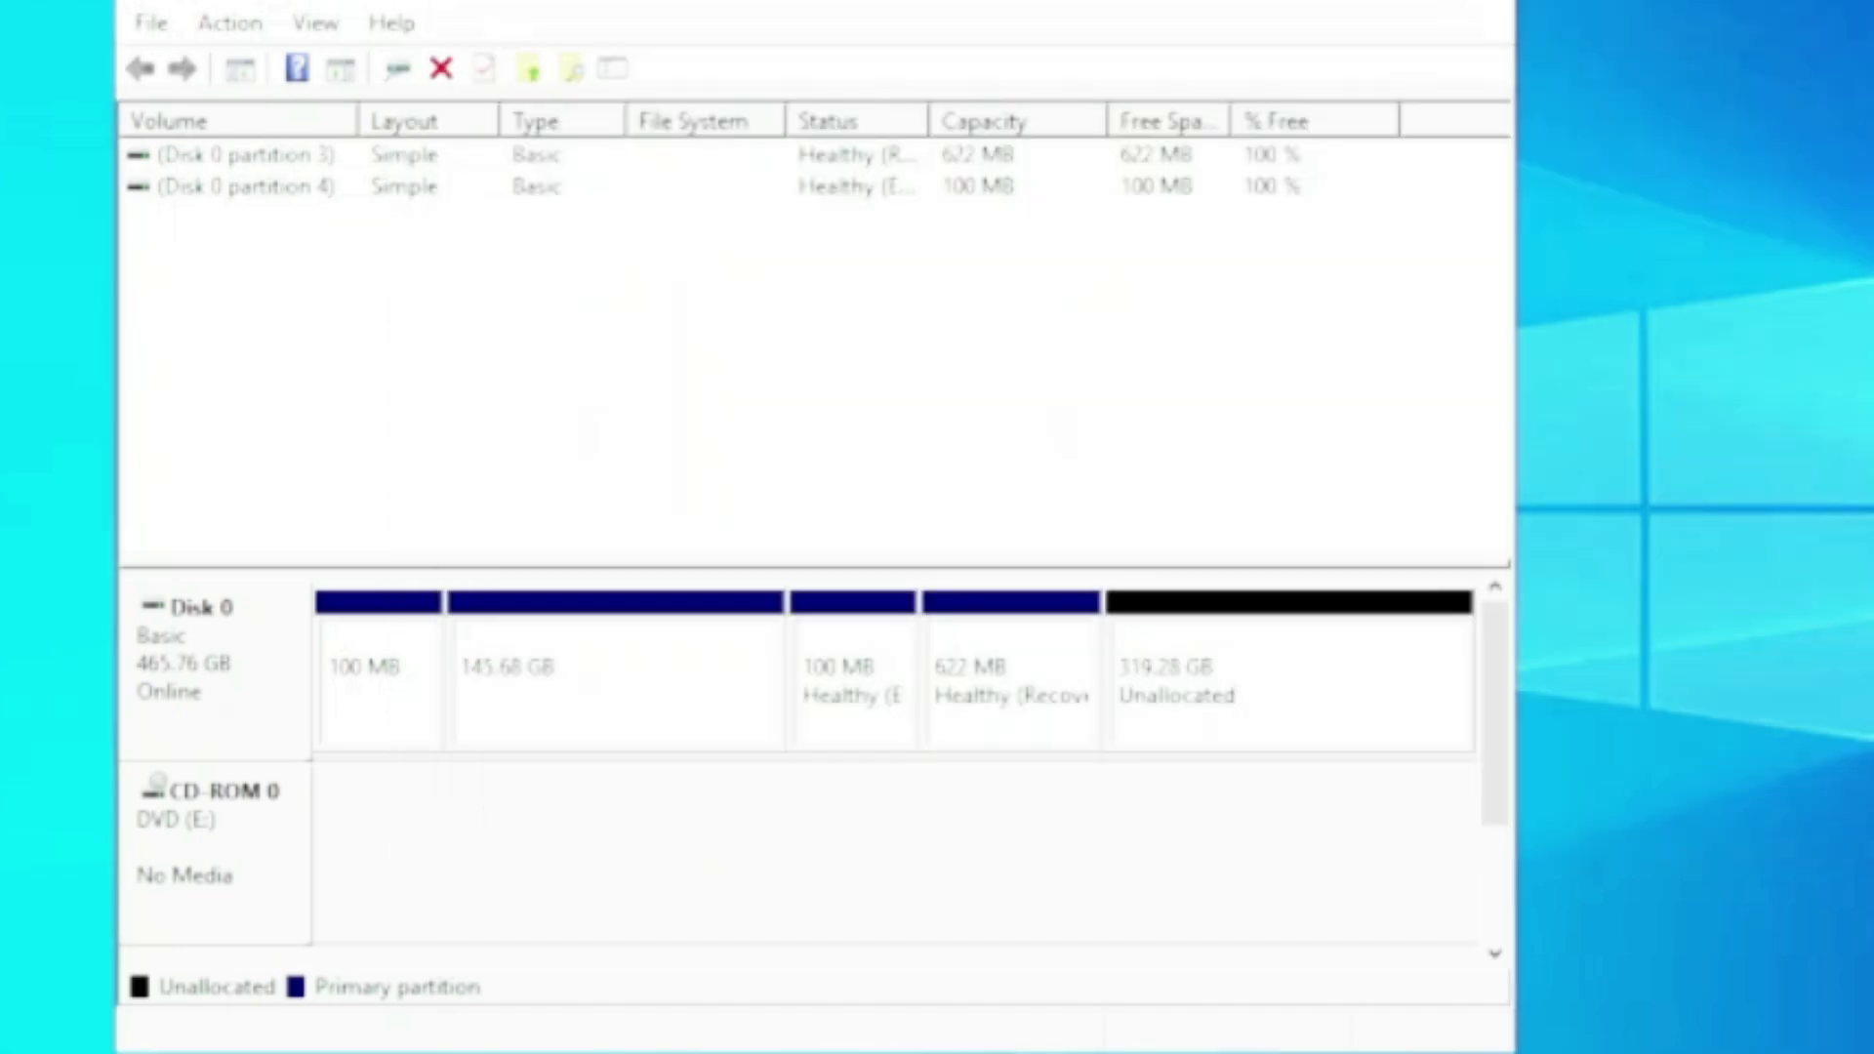
click(1467, 8)
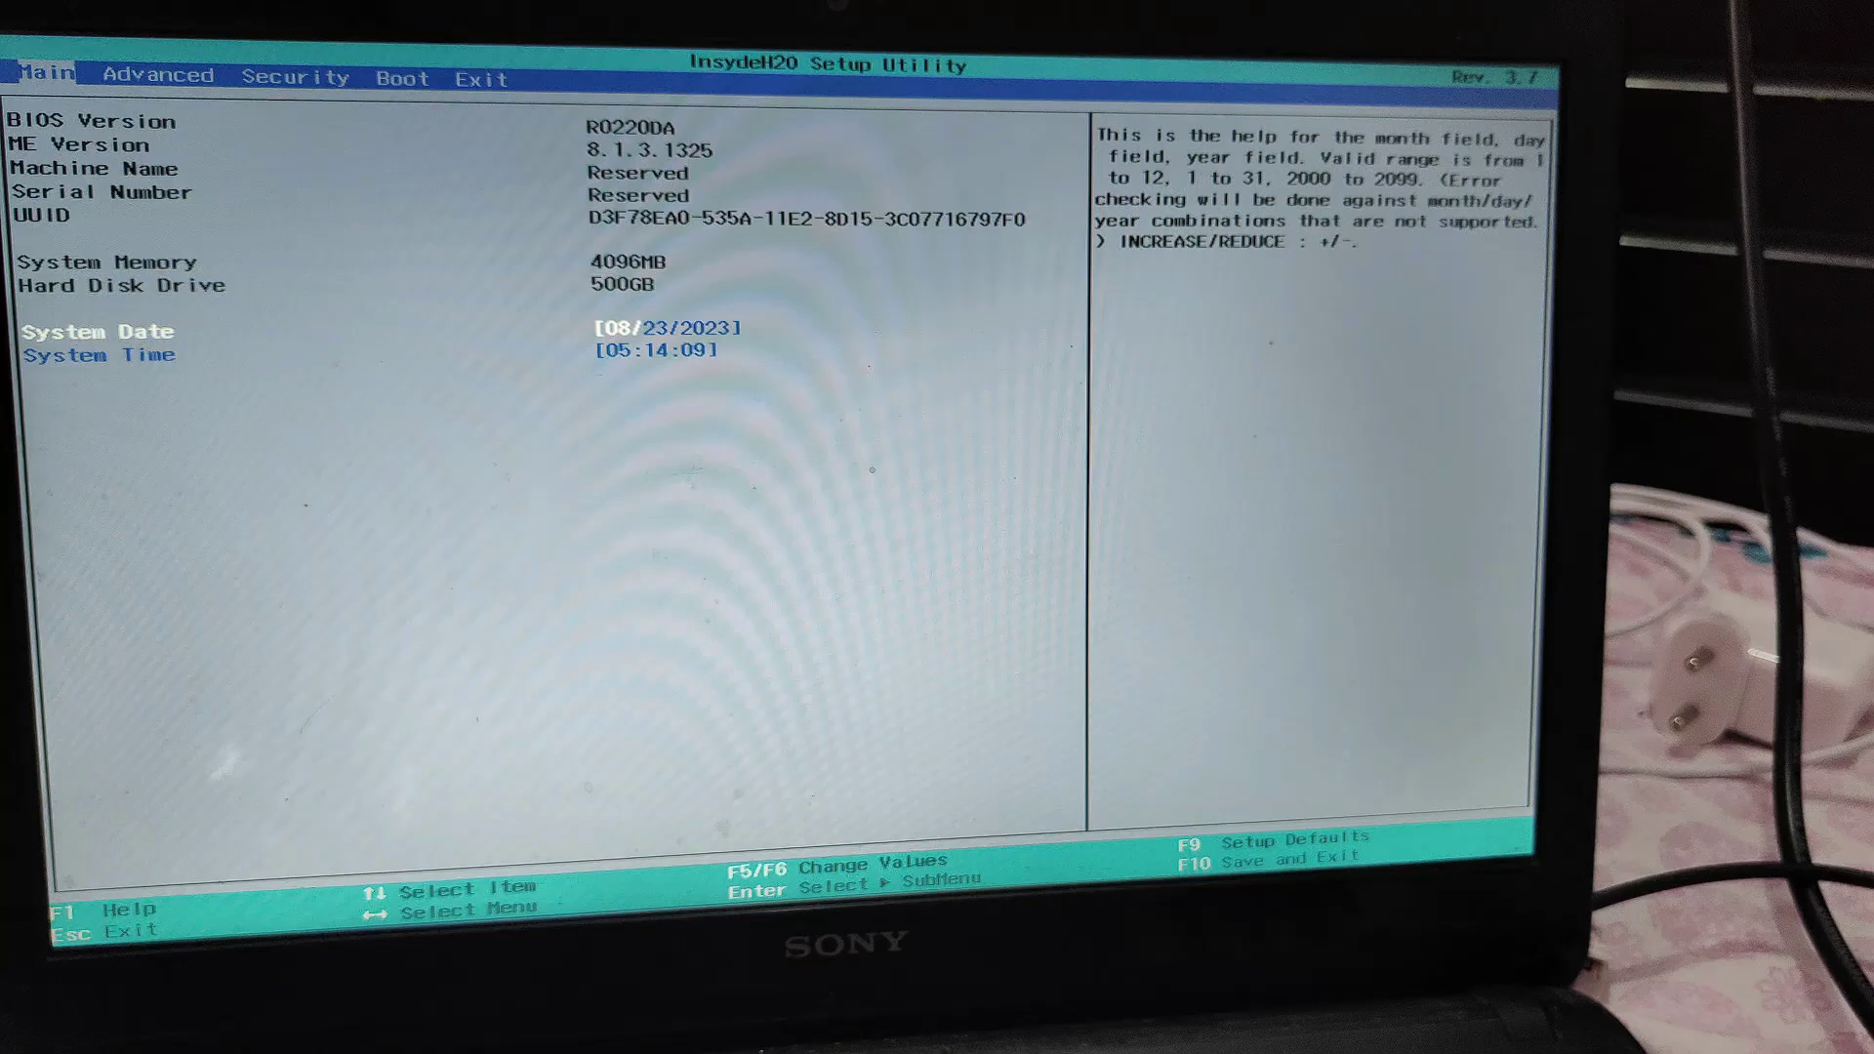
- Skip through the BIOS footage where Boot Mode is changed from Legacy to UEFI
click(899, 1004)
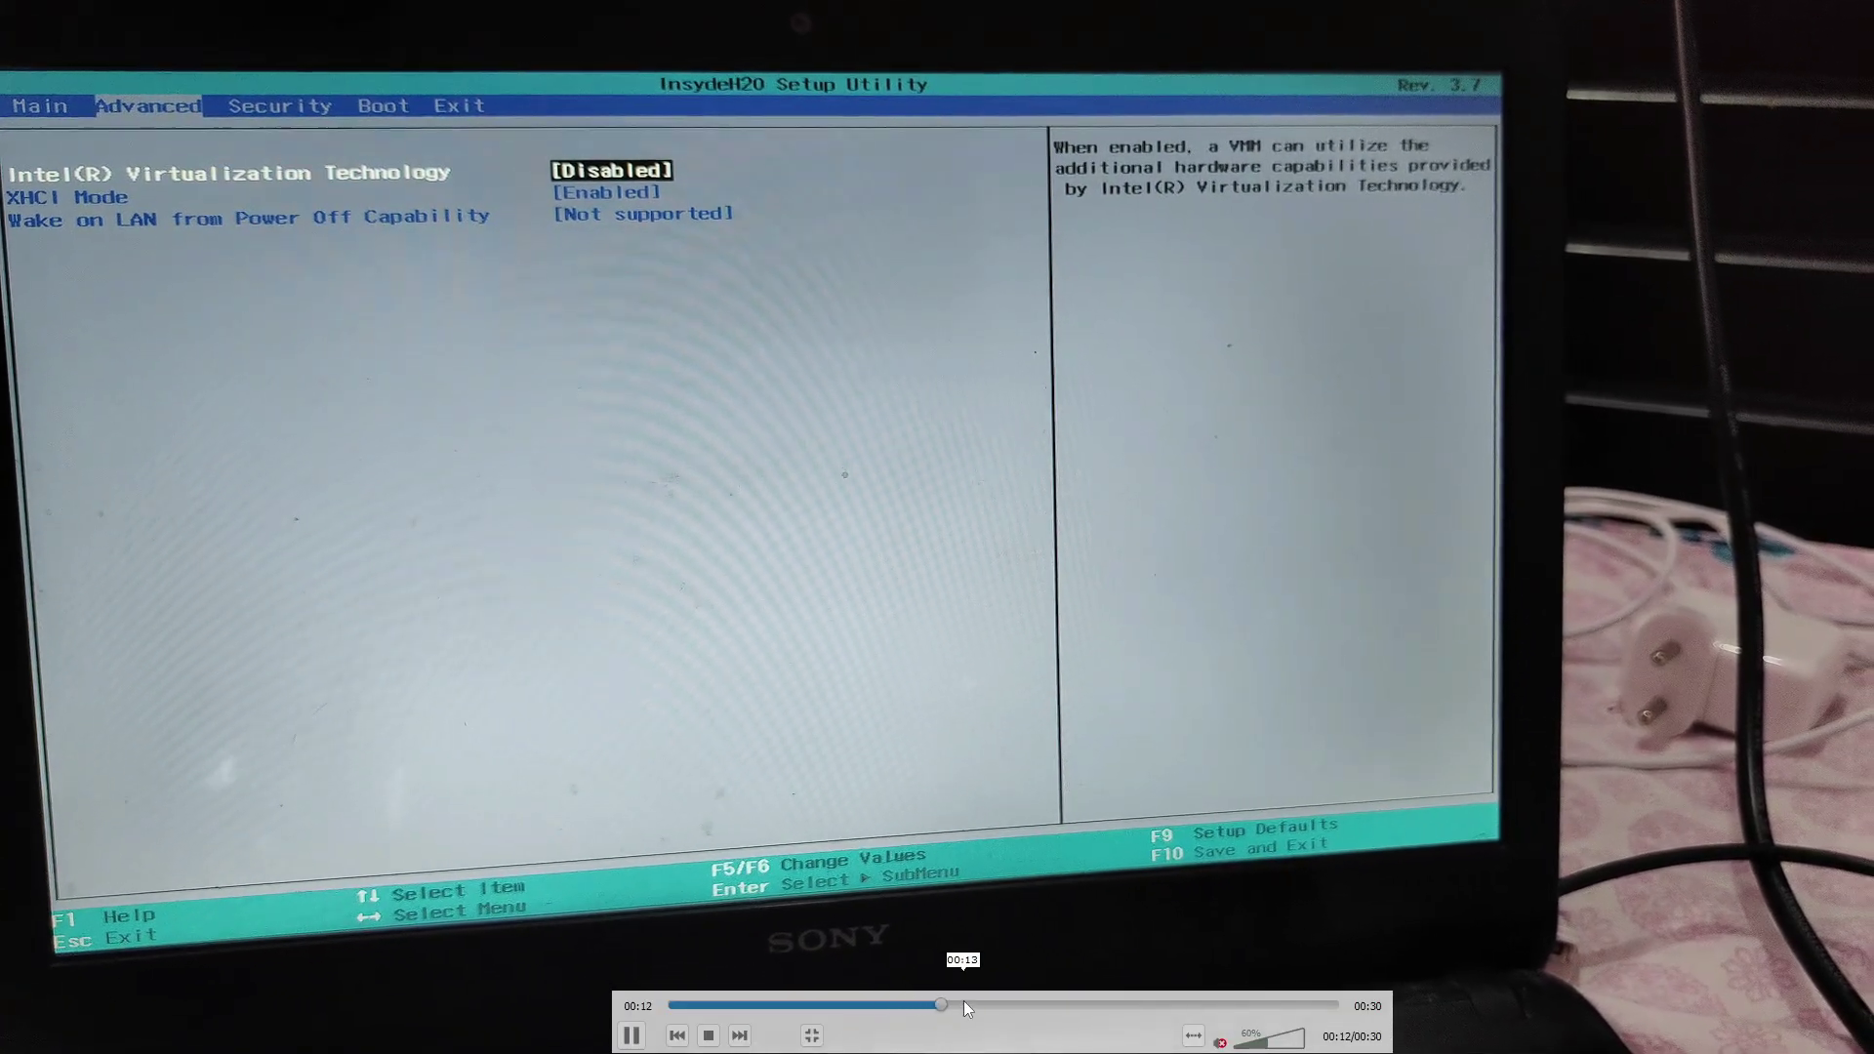
click(917, 917)
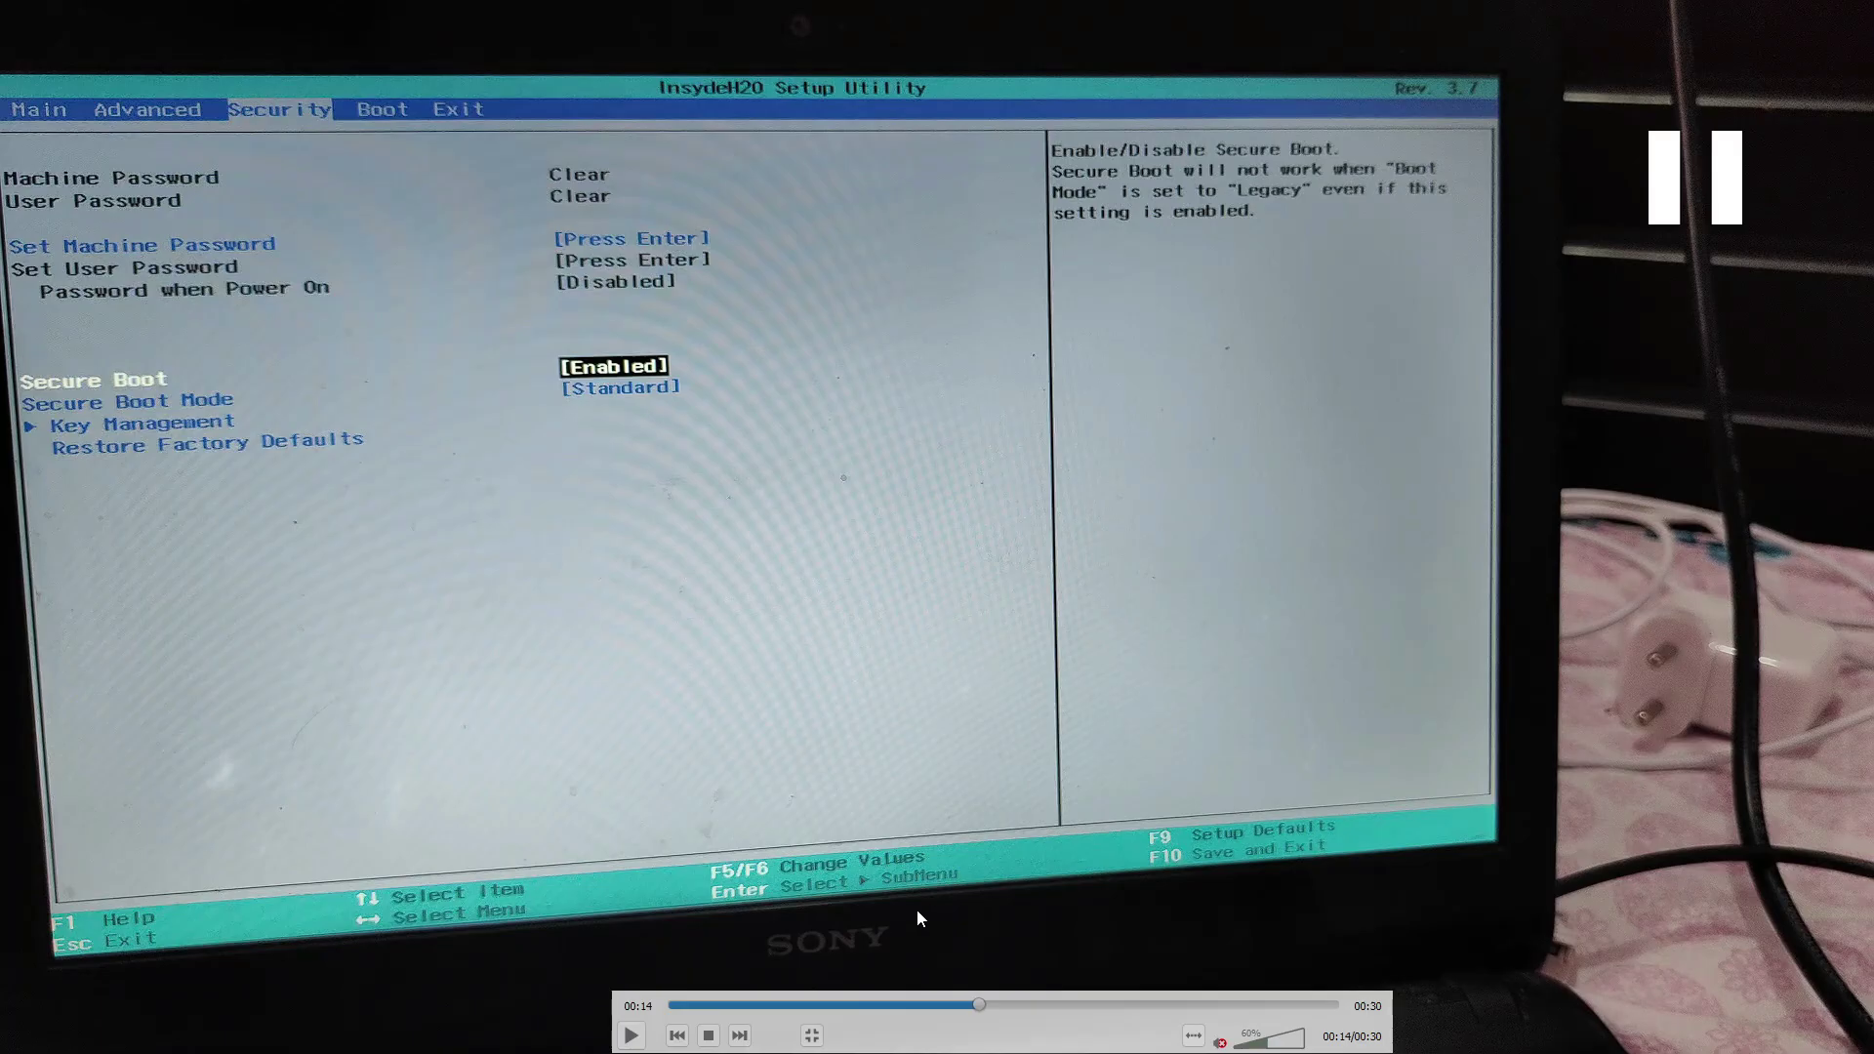
click(916, 913)
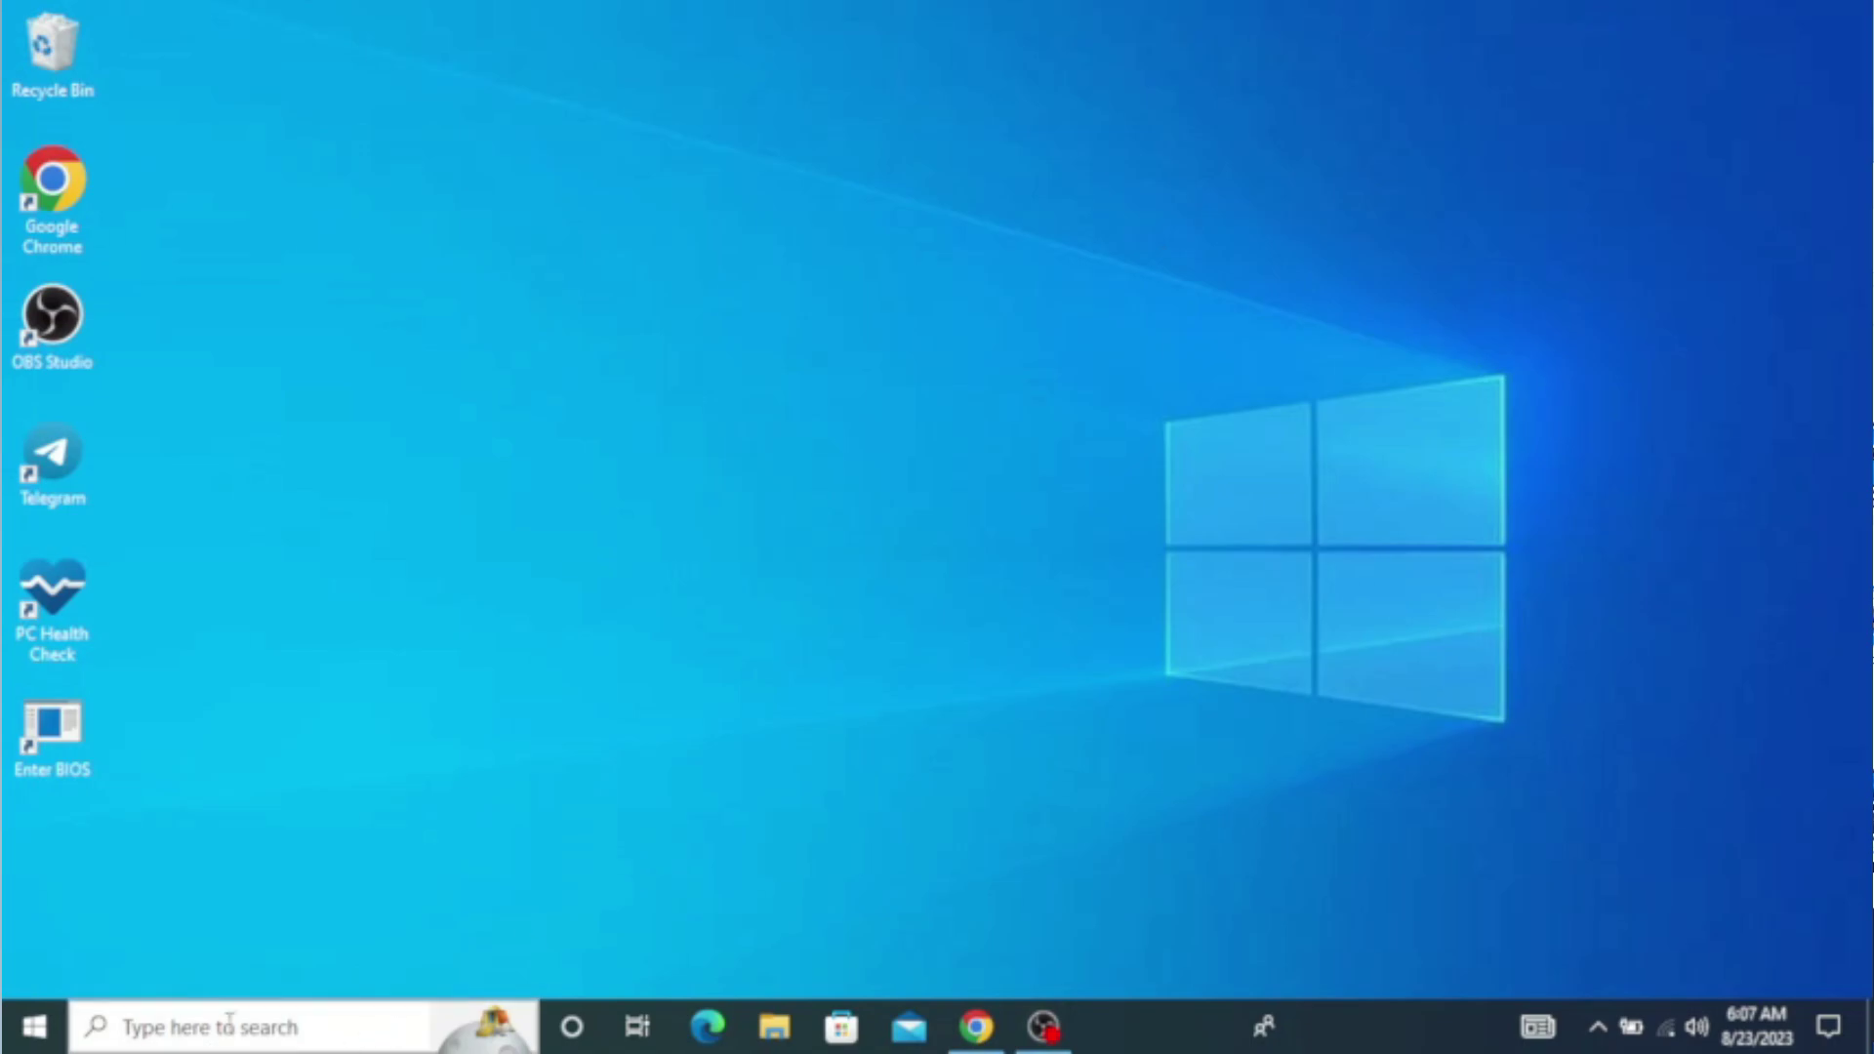
- Search 'system', open System Information and point out BIOS Mode reading UEFI
click(234, 1020)
text(sy)
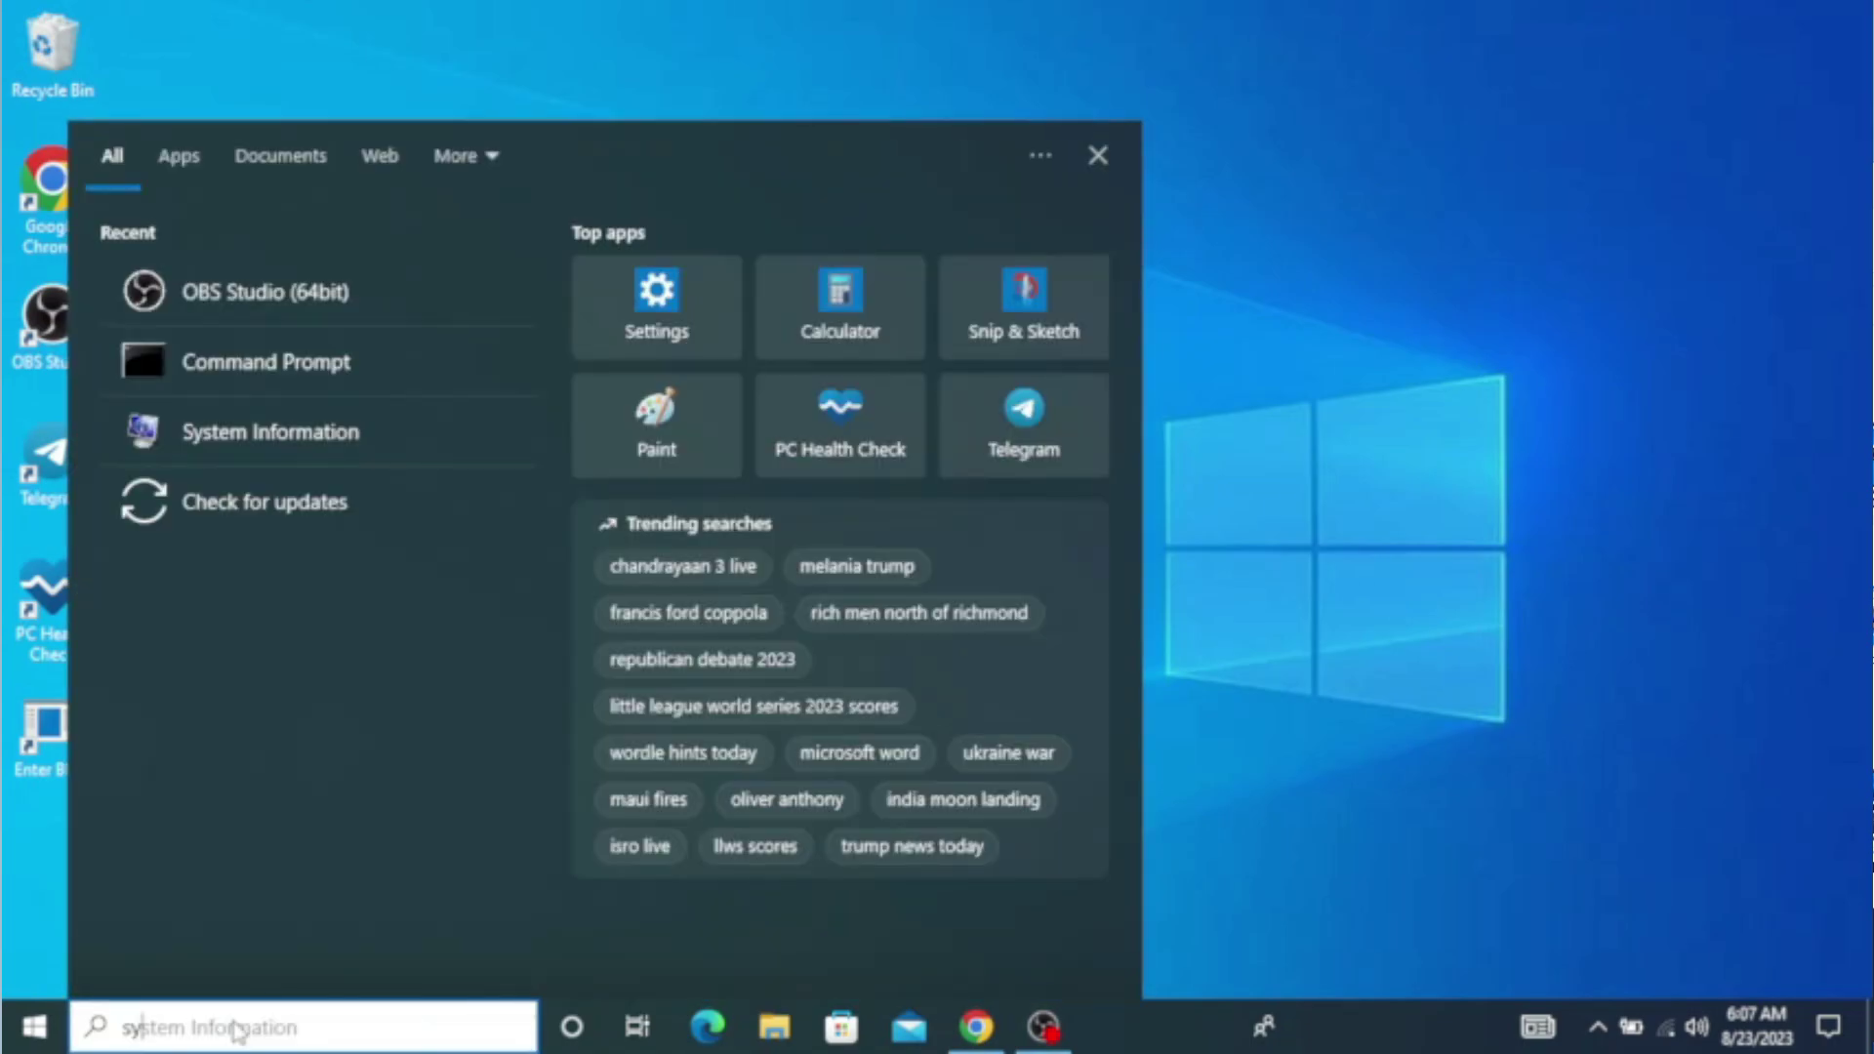
text(stem)
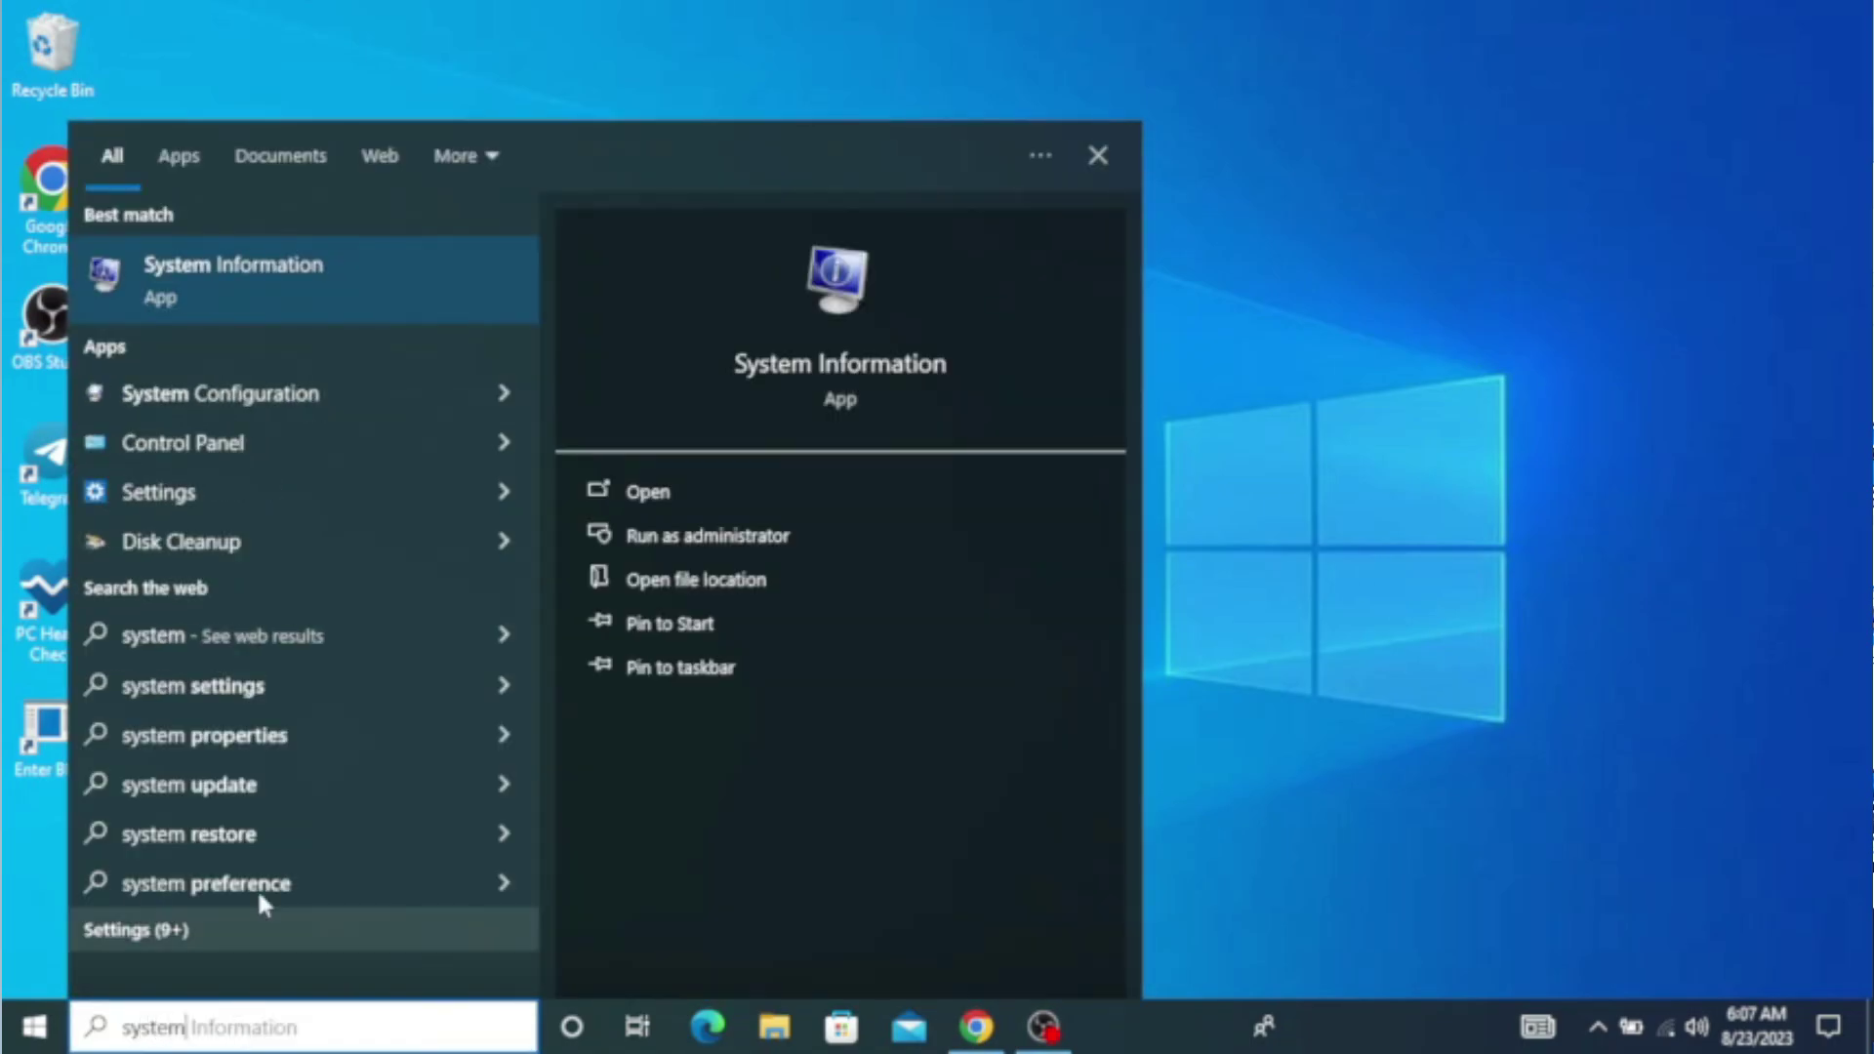
click(366, 280)
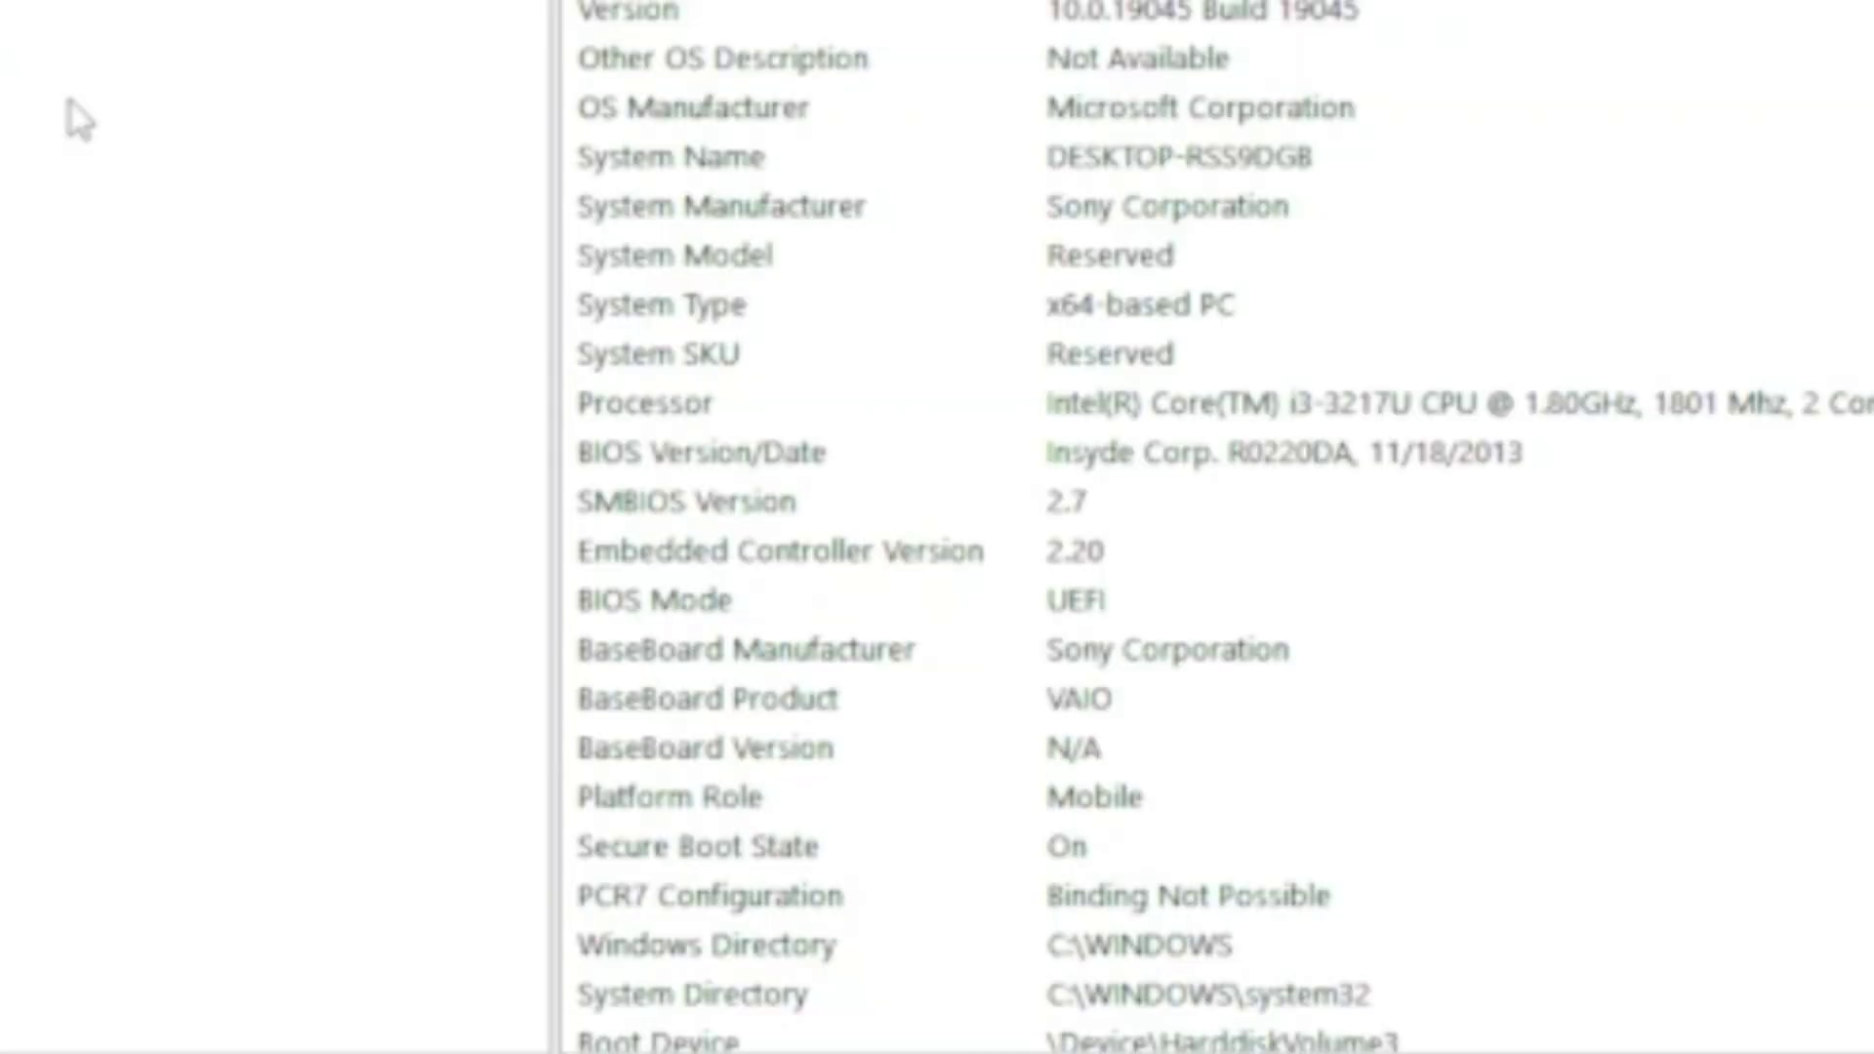
click(805, 610)
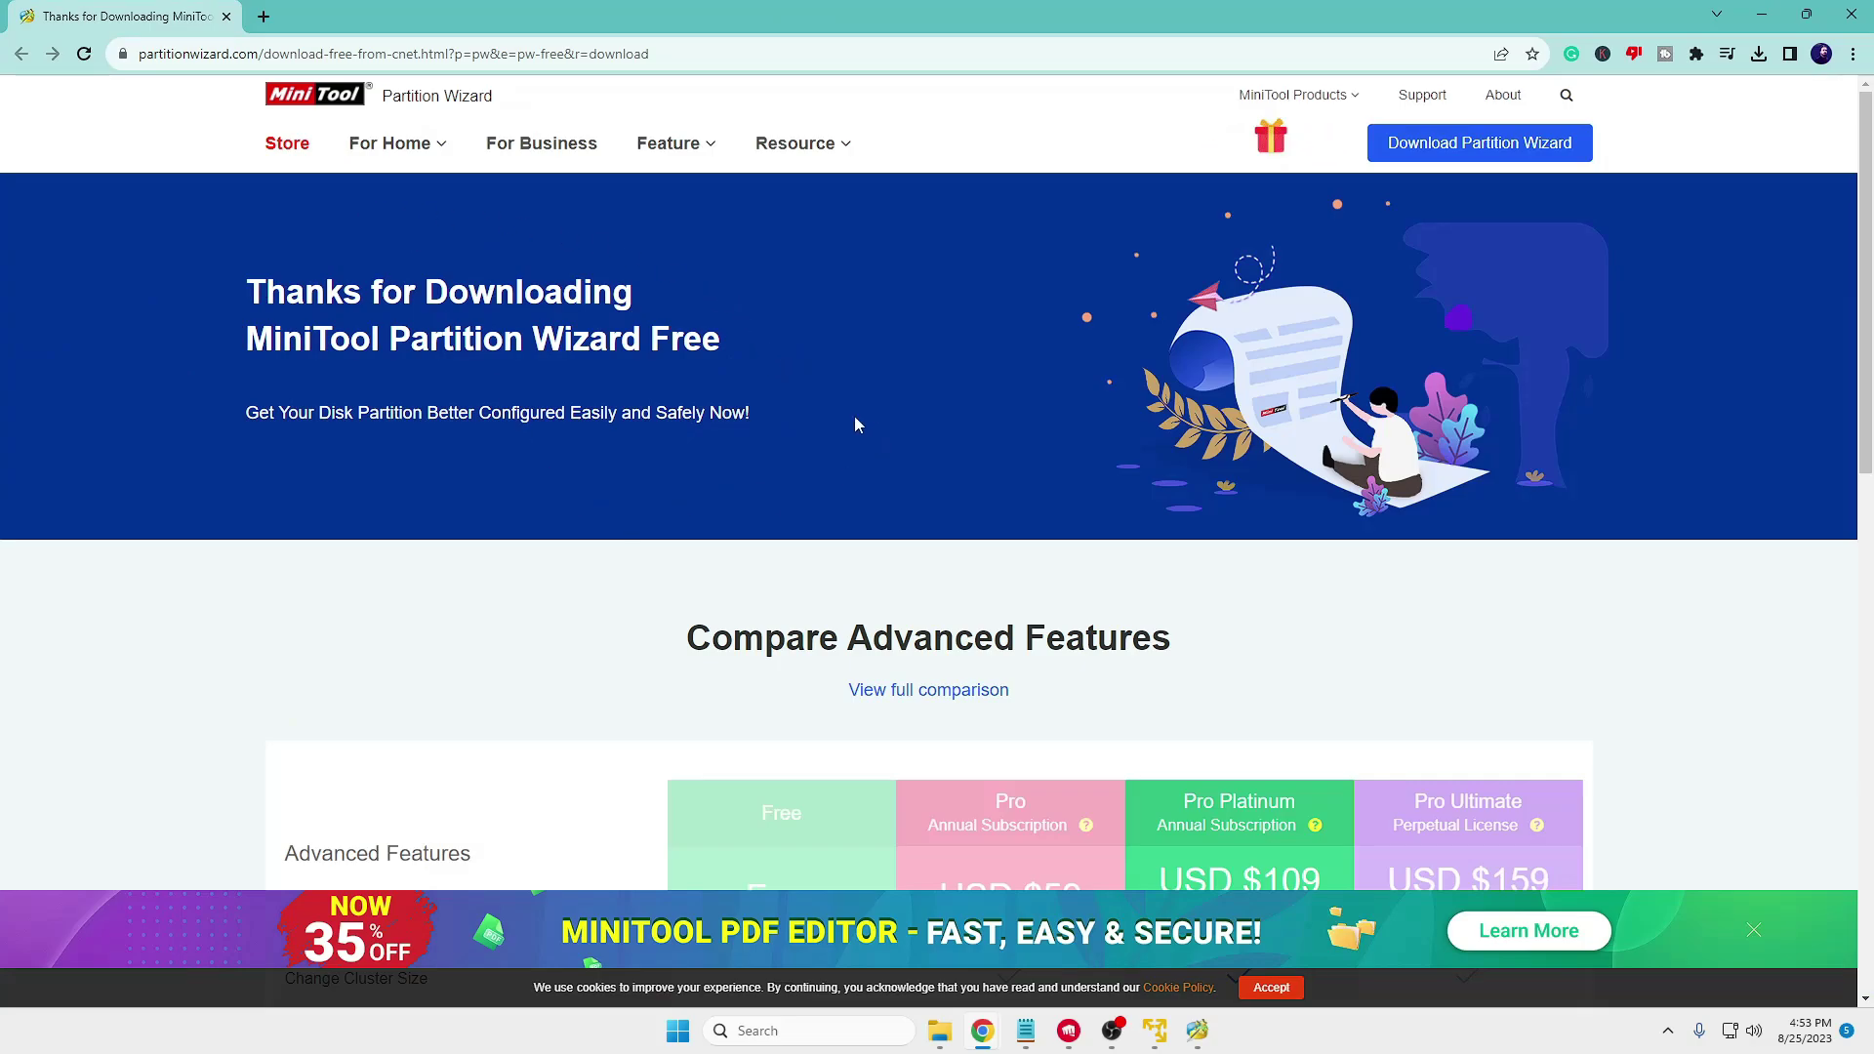
- Continue with the free edition, unticking ShadowMaker Free and the Customer Experience Improvement Program
mouse_move(1464, 156)
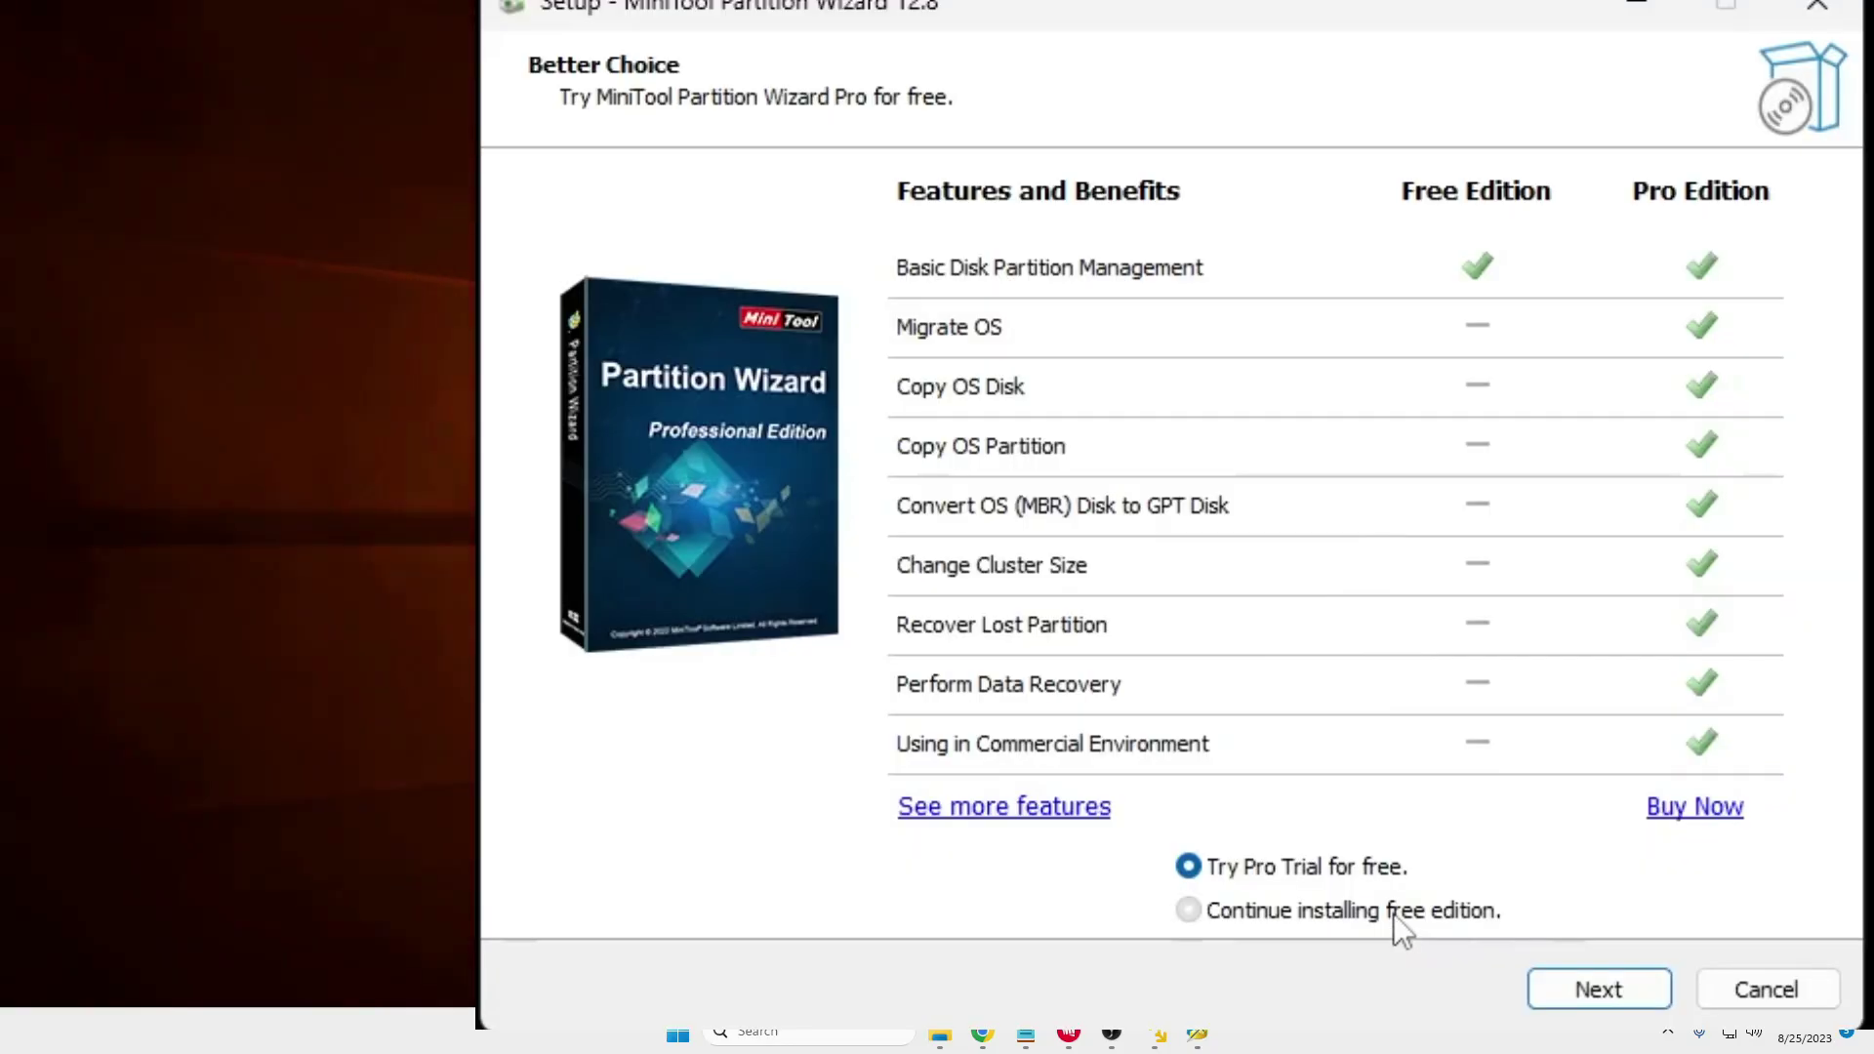
click(1394, 914)
click(1583, 988)
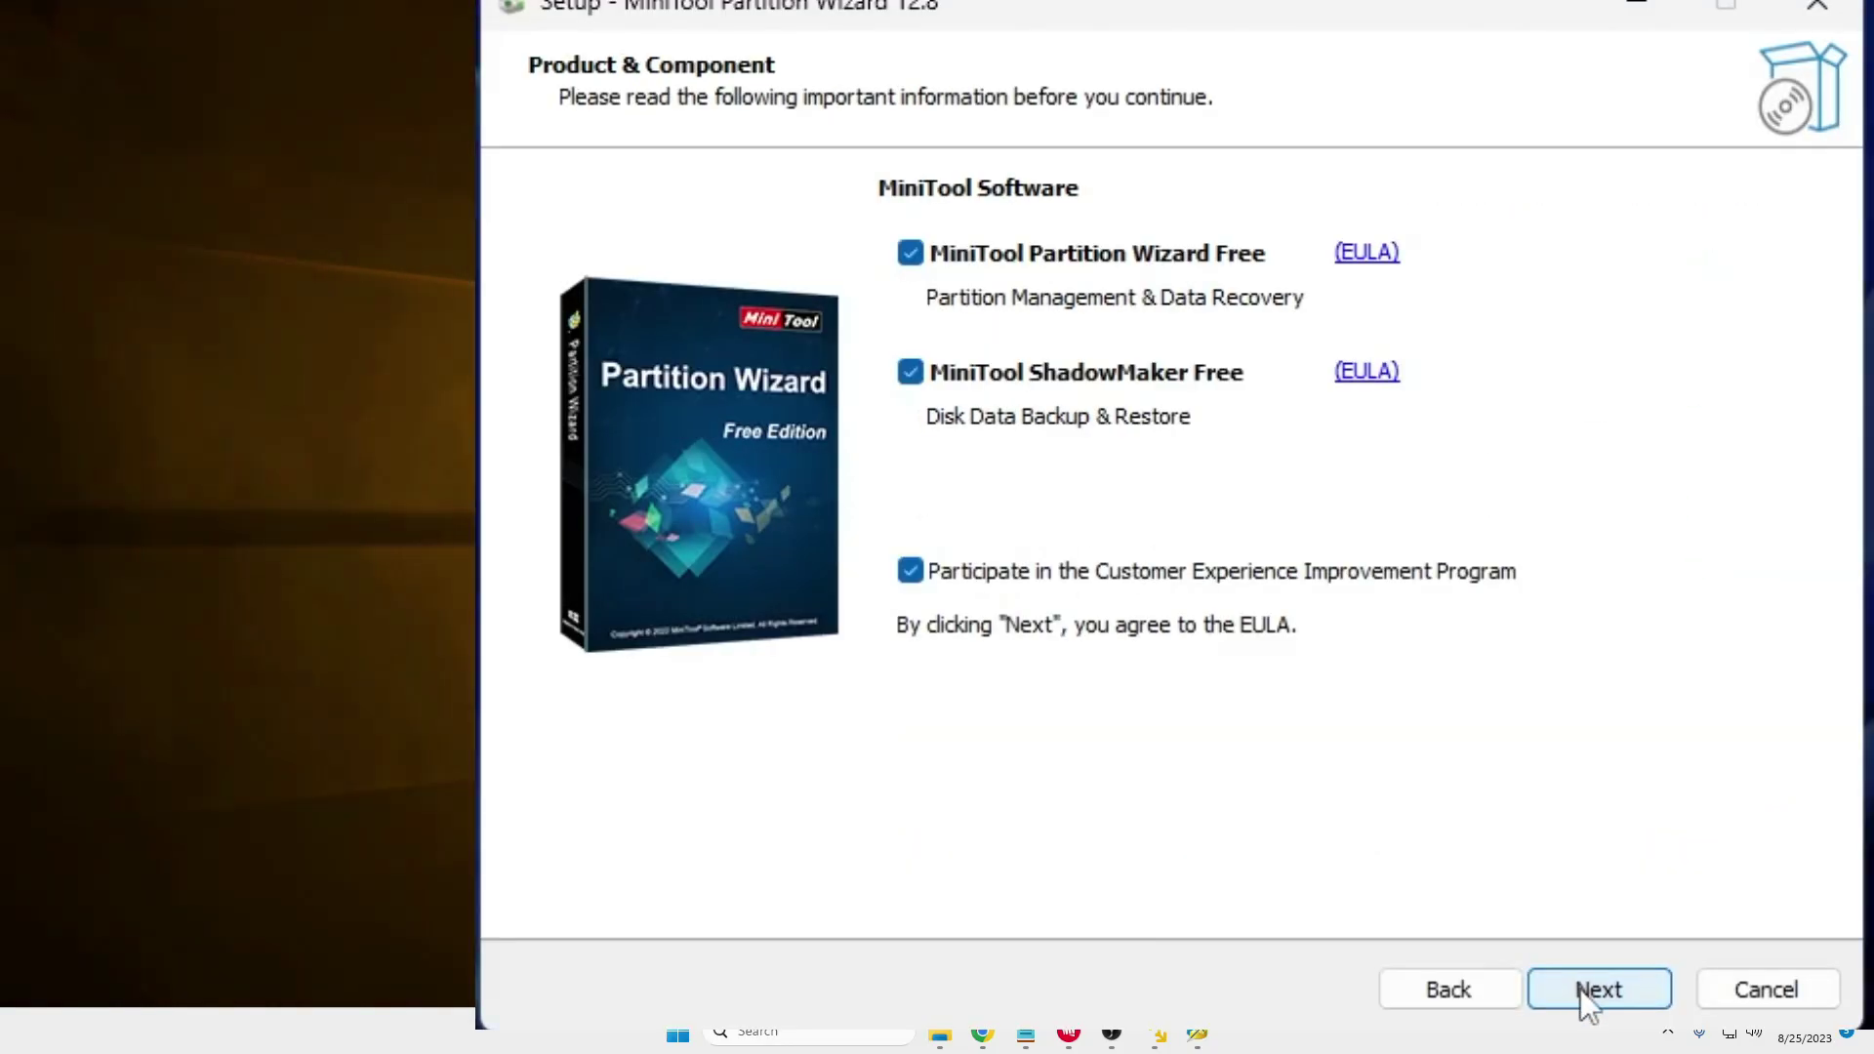
click(1036, 369)
click(1021, 571)
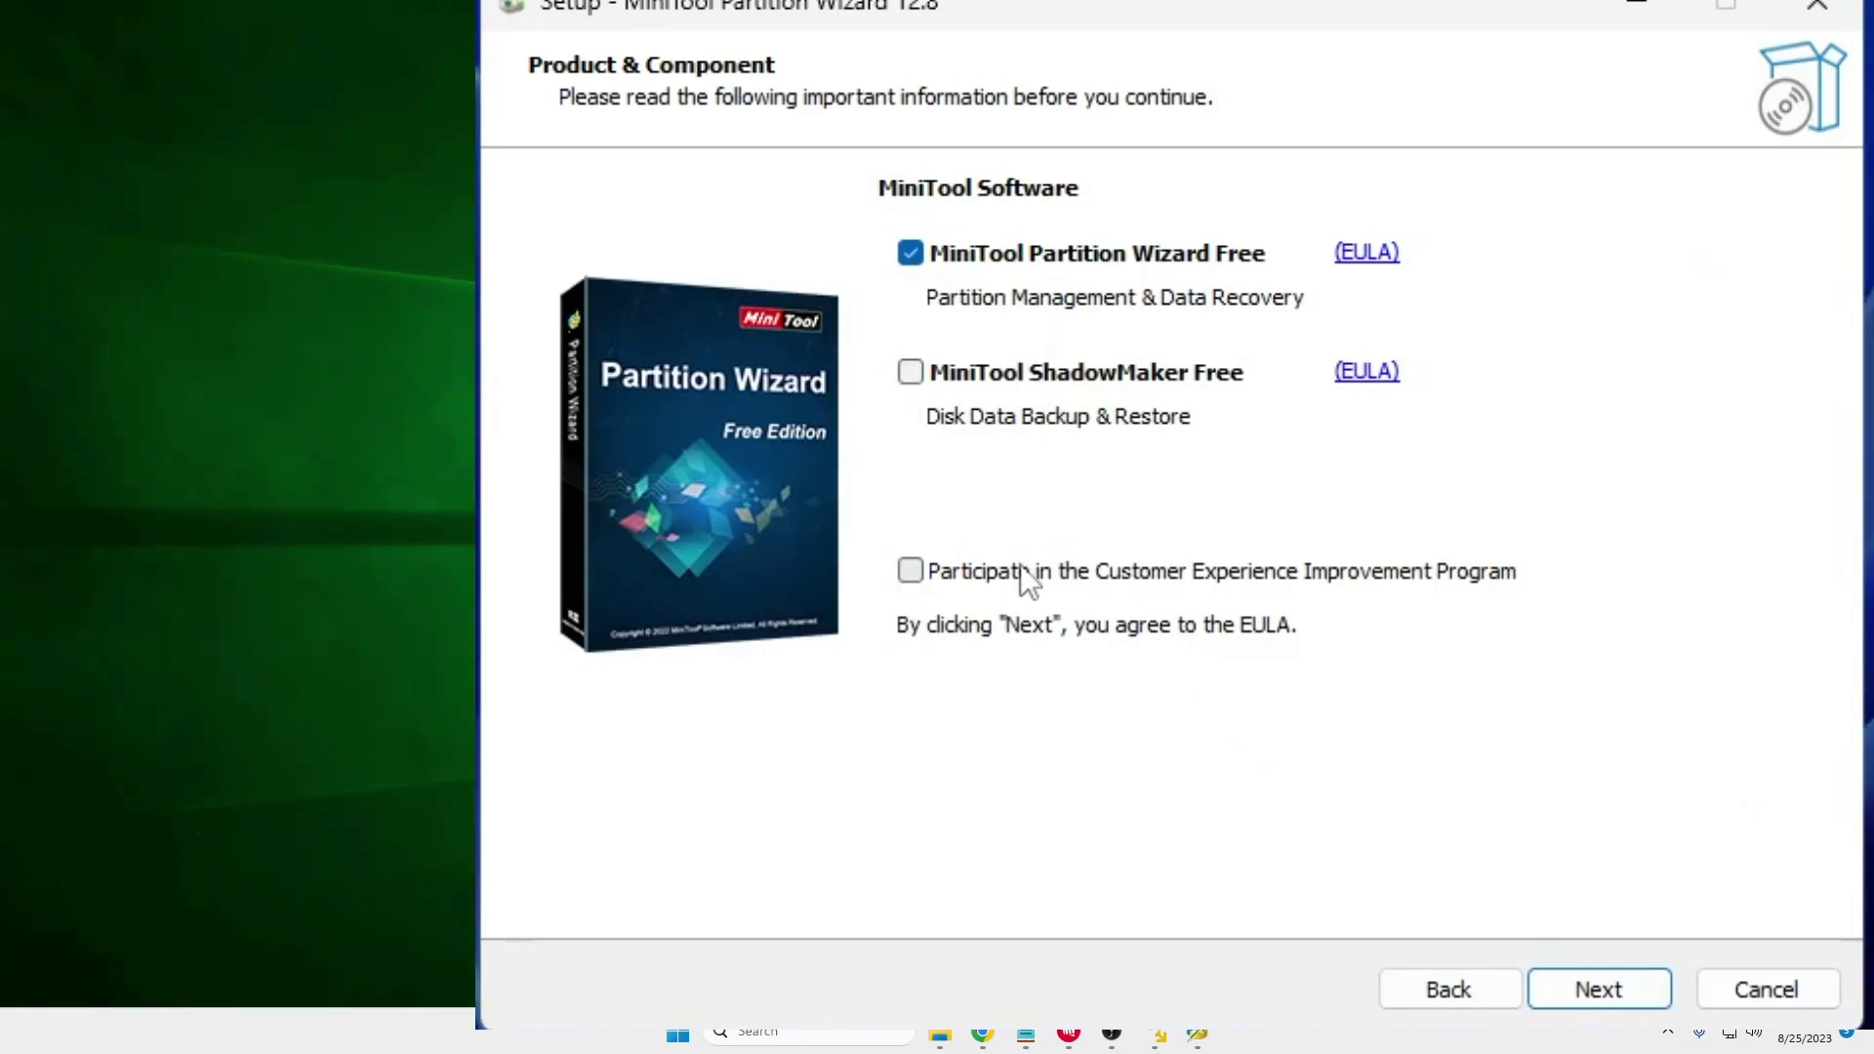
- Install Partition Wizard at the default location and launch it on finish
click(1577, 987)
click(1583, 987)
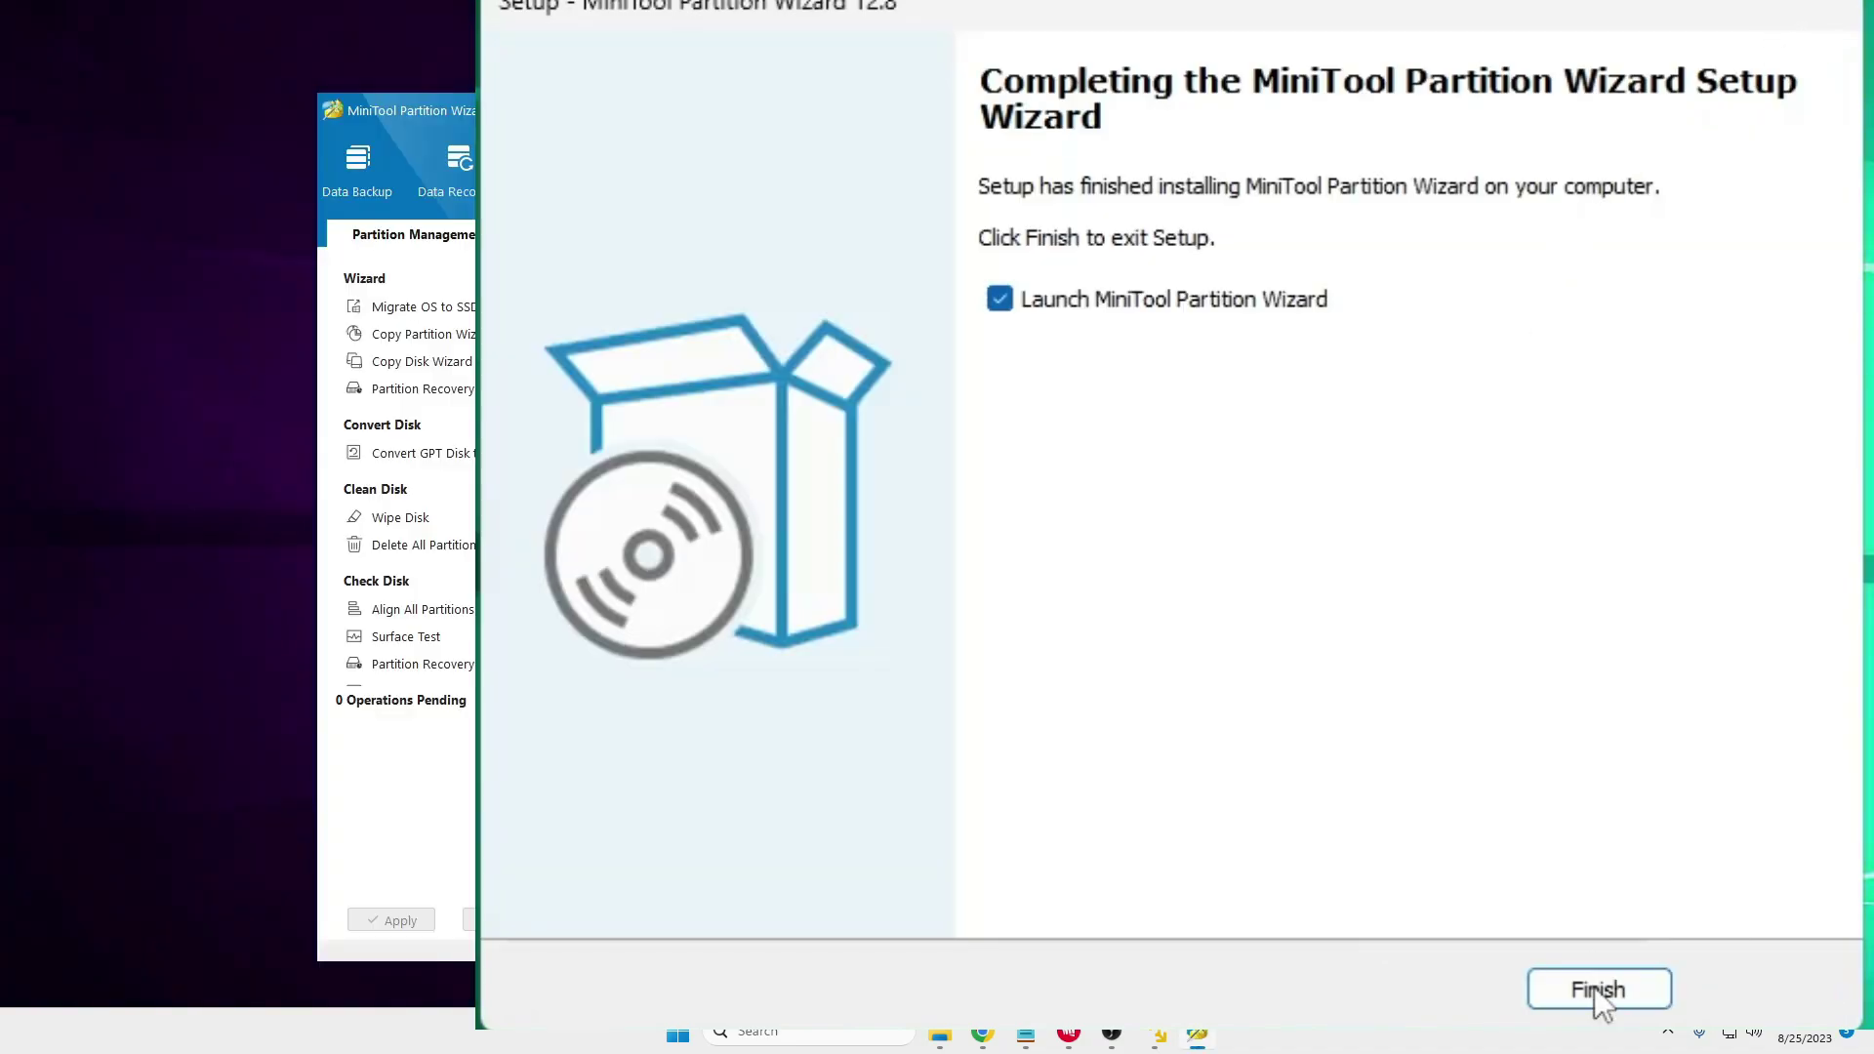
click(1596, 988)
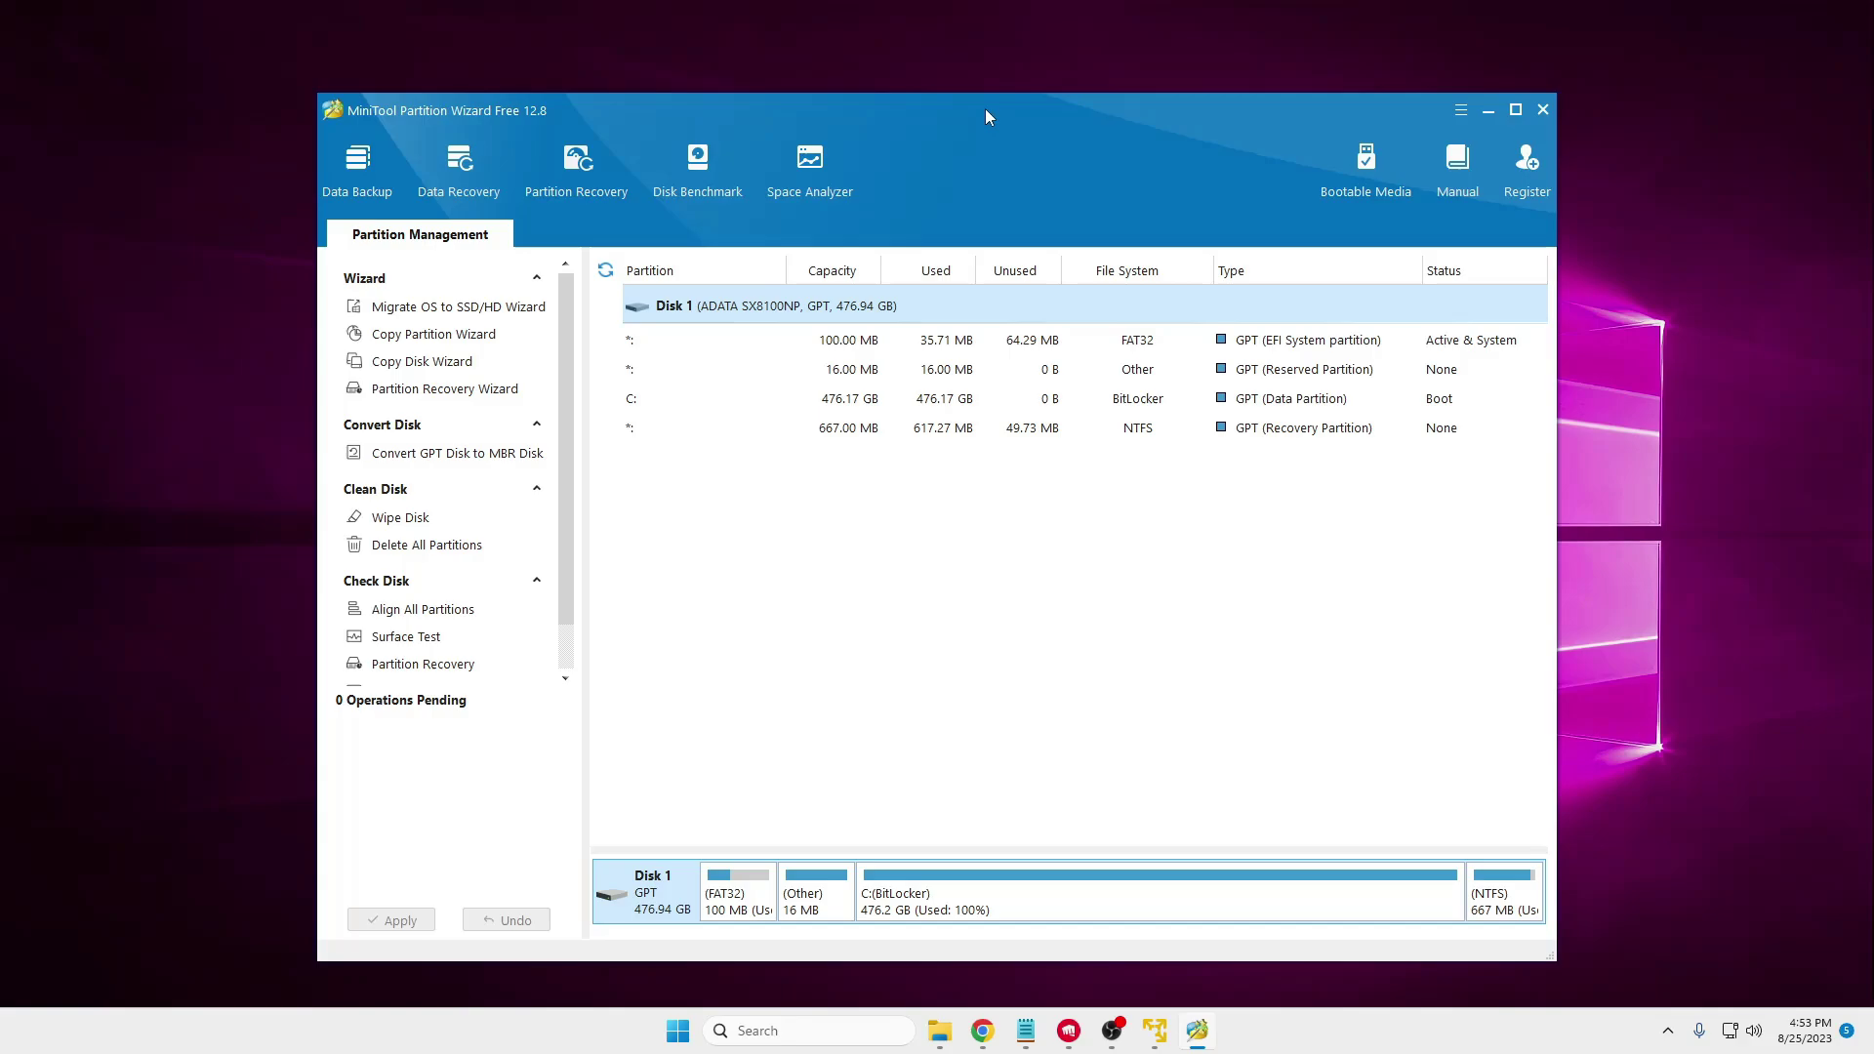
- Shift the MiniTool Partition Wizard window right and open the context menu for GPT Disk 1
drag(978, 104, 1079, 105)
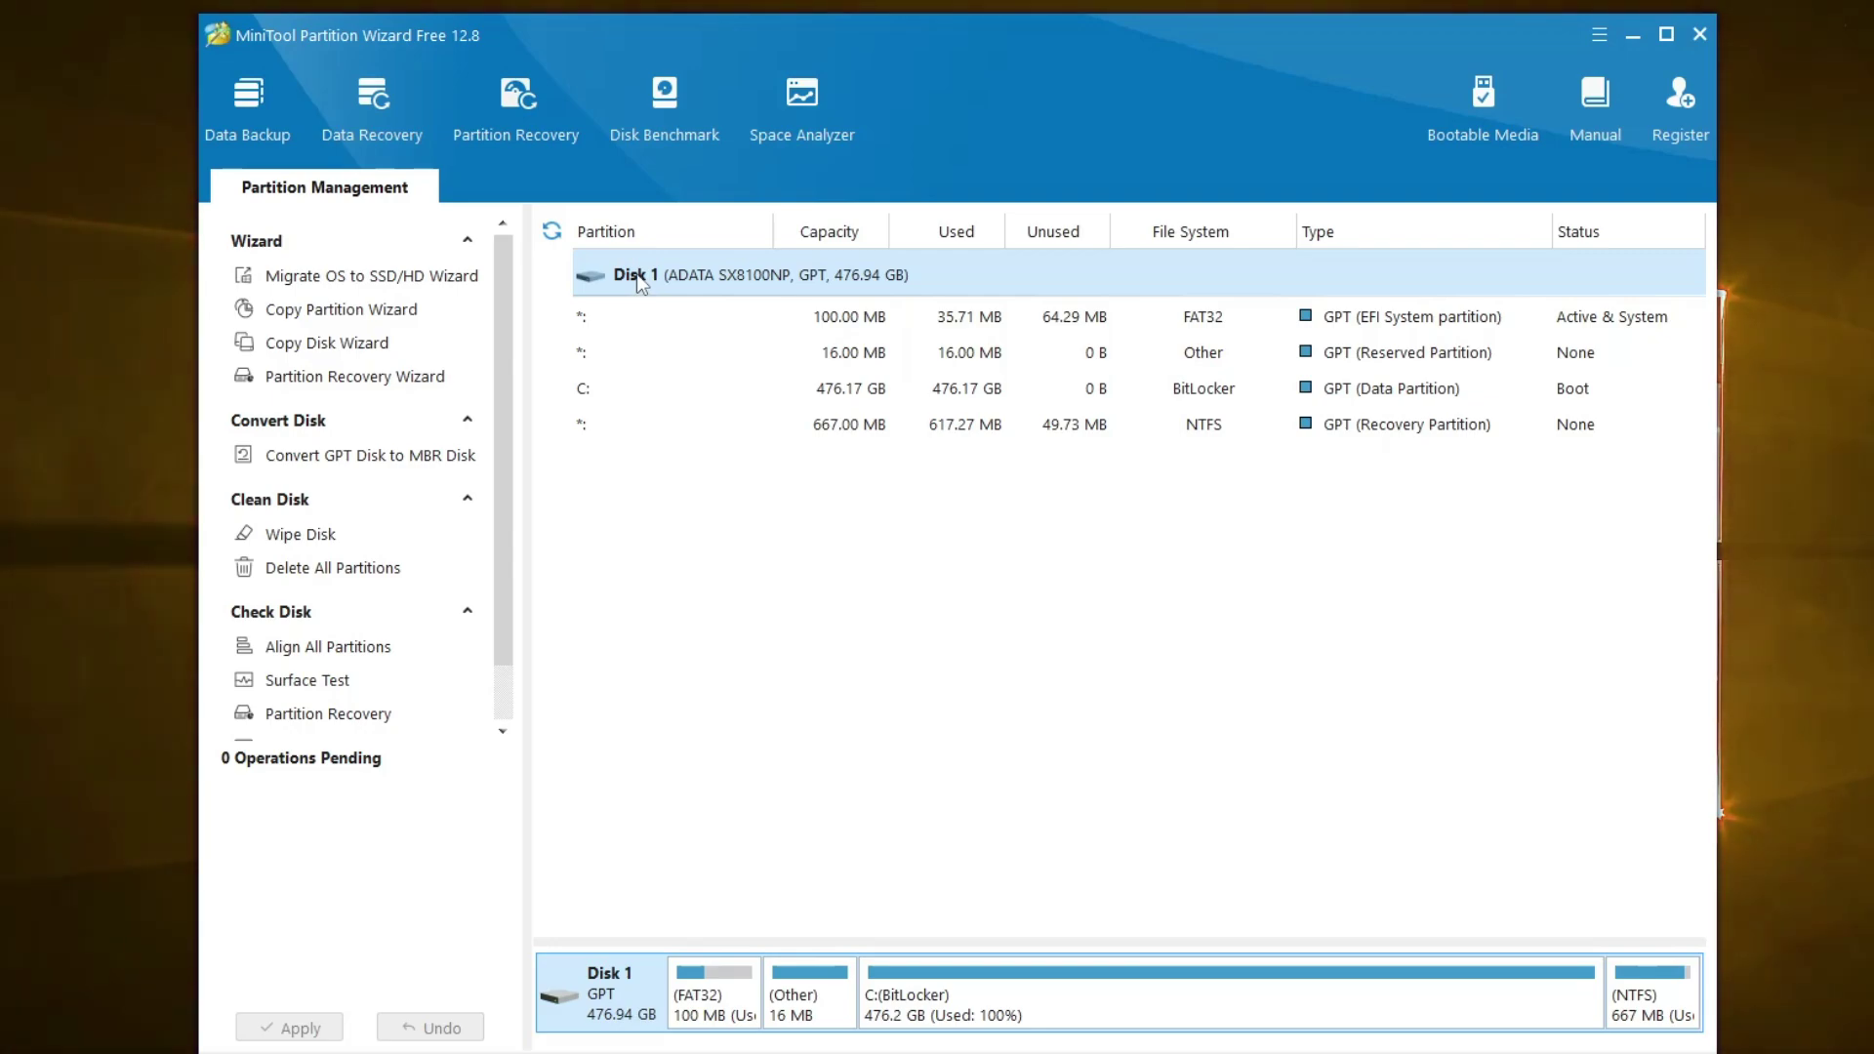
right_click(637, 273)
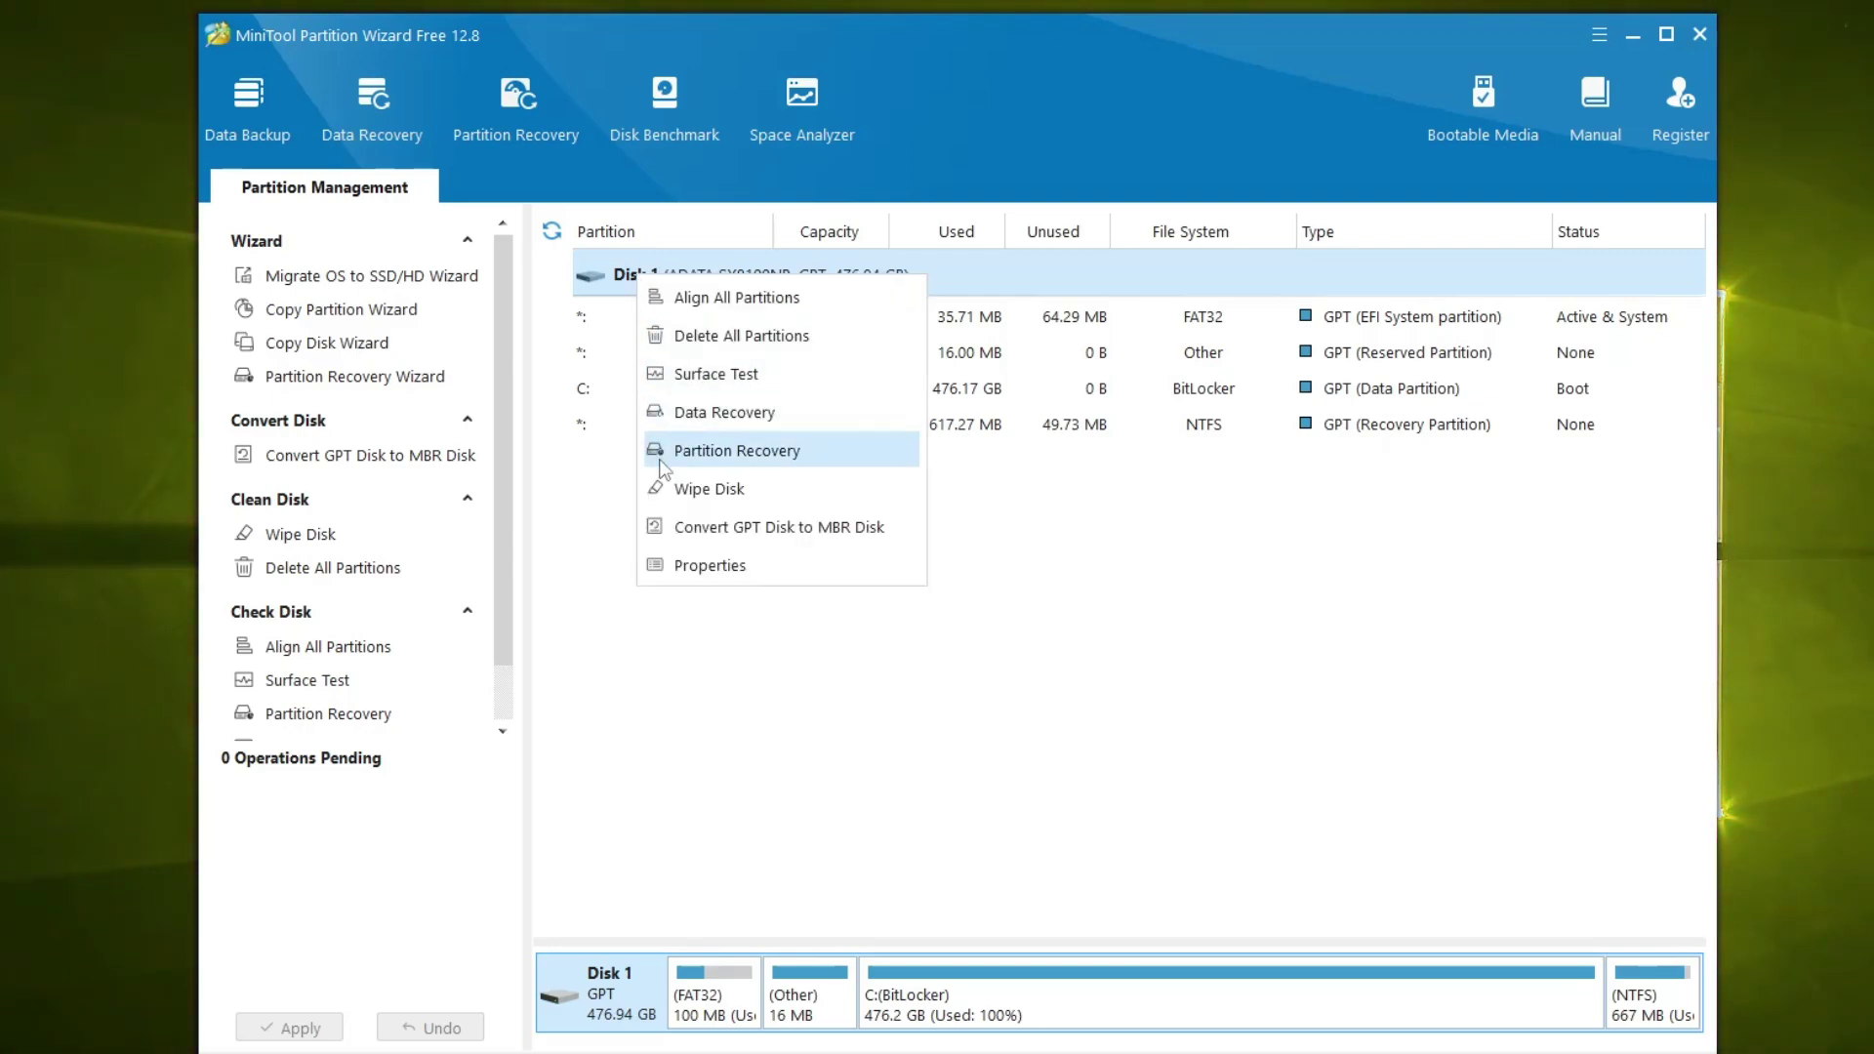